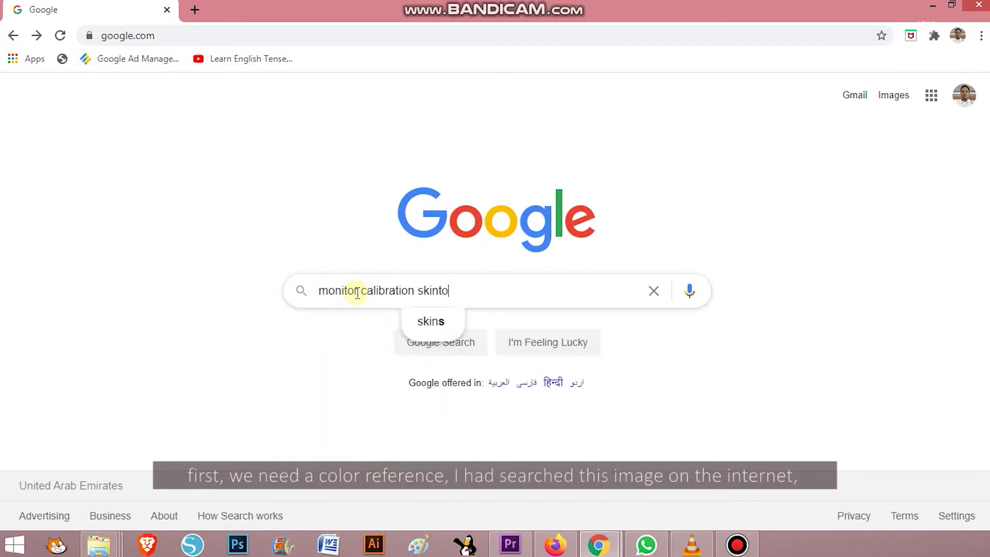
Search Google Images for a skin-tone calibration photo and open the candelafineart test image's page.
key("Return")
scroll(571, 318, "down", 5)
left_click(464, 281)
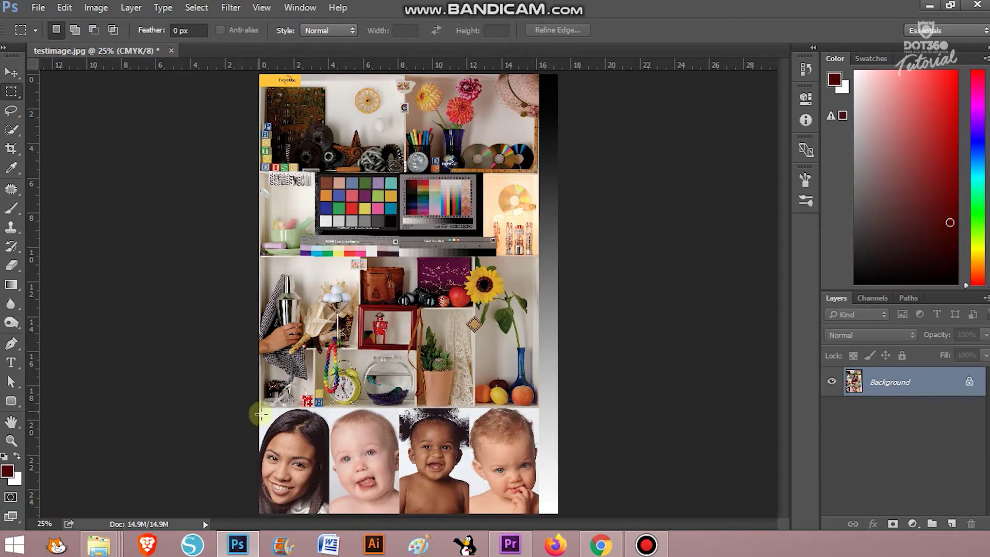
Select the bottom row of faces and create a new A4 CMYK document.
left_click_drag(367, 453, 521, 517)
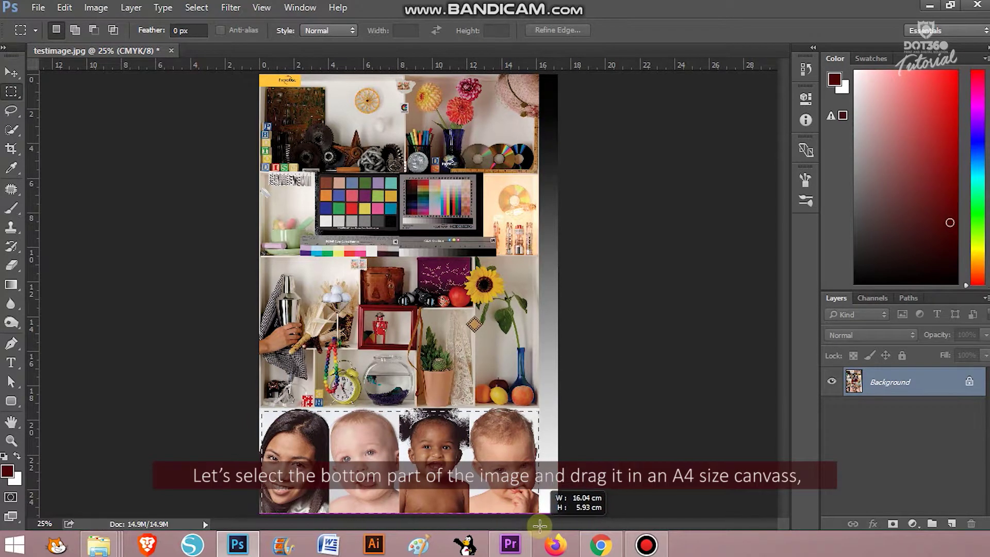
key("ctrl+n")
left_click(404, 163)
left_click(374, 215)
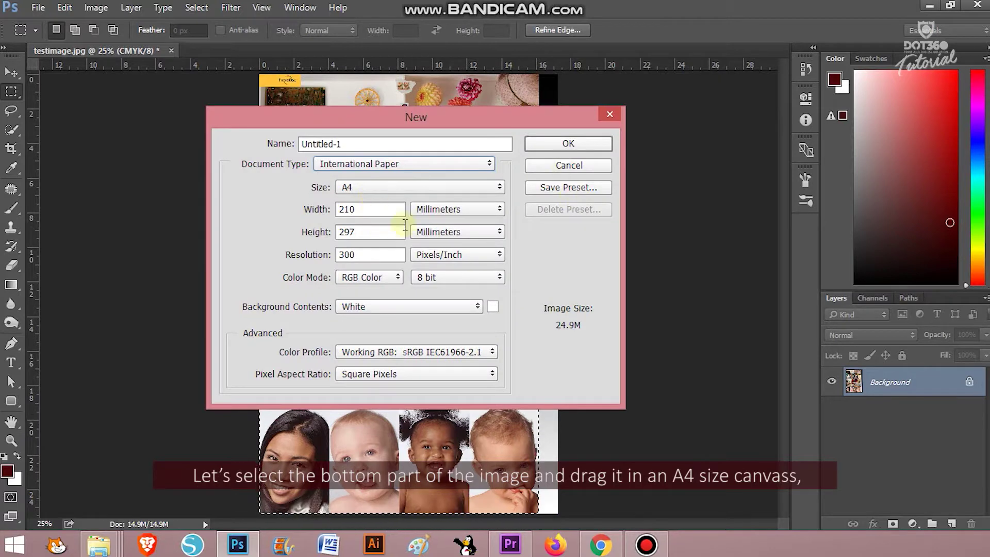
left_click(369, 277)
left_click(359, 322)
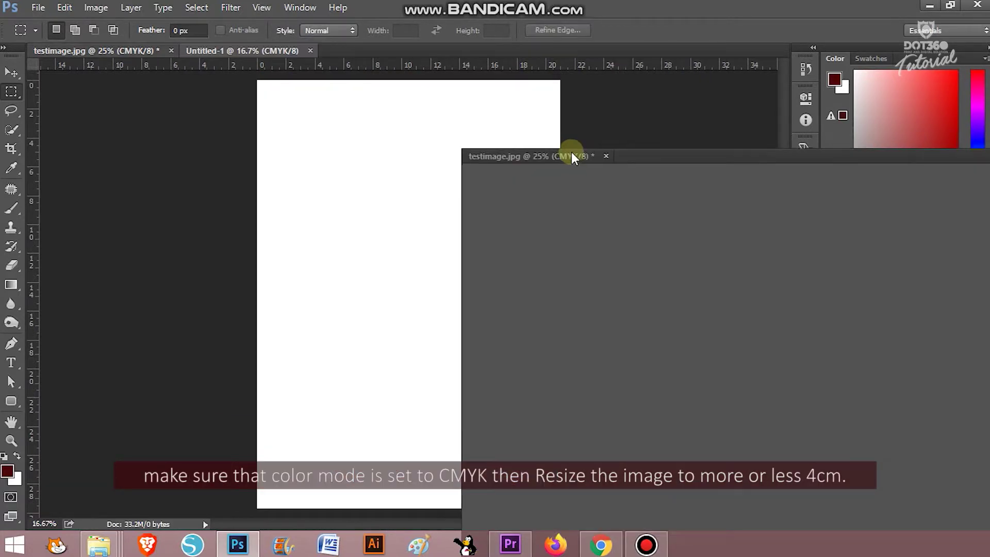
Drag the faces strip onto the A4 page and scale it to about 4.4 cm wide.
left_click_drag(571, 157, 570, 158)
key("v")
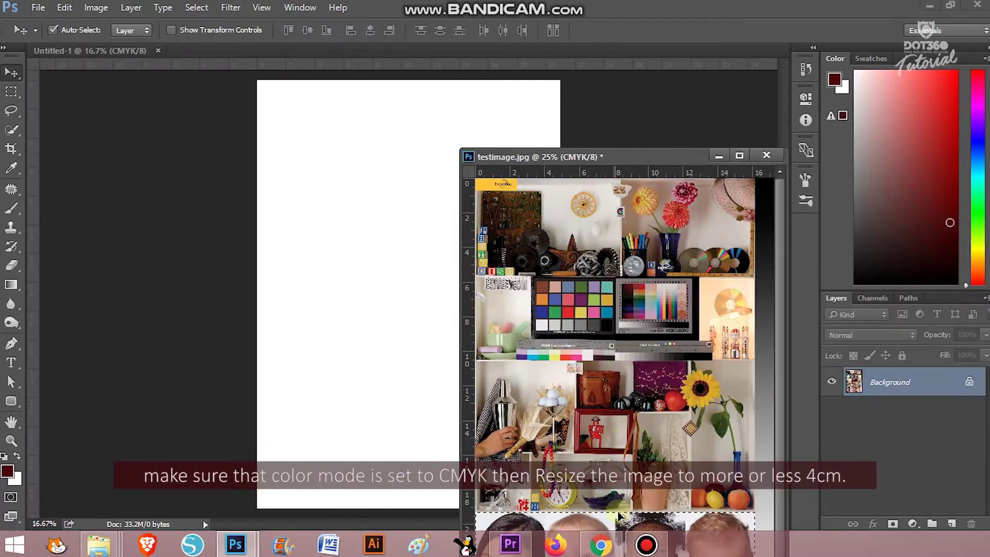
left_click_drag(626, 526, 320, 269)
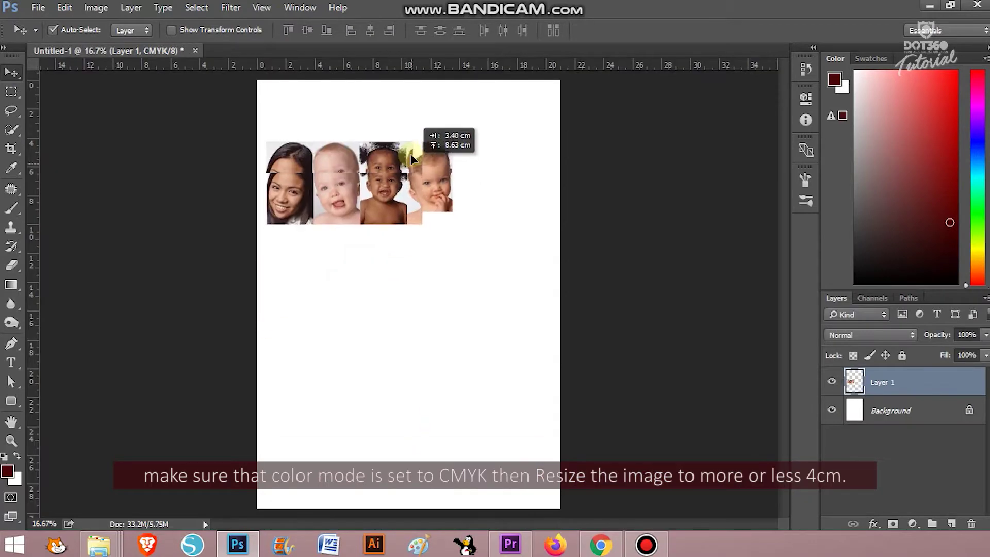
key("ctrl+plus")
key("ctrl+plus")
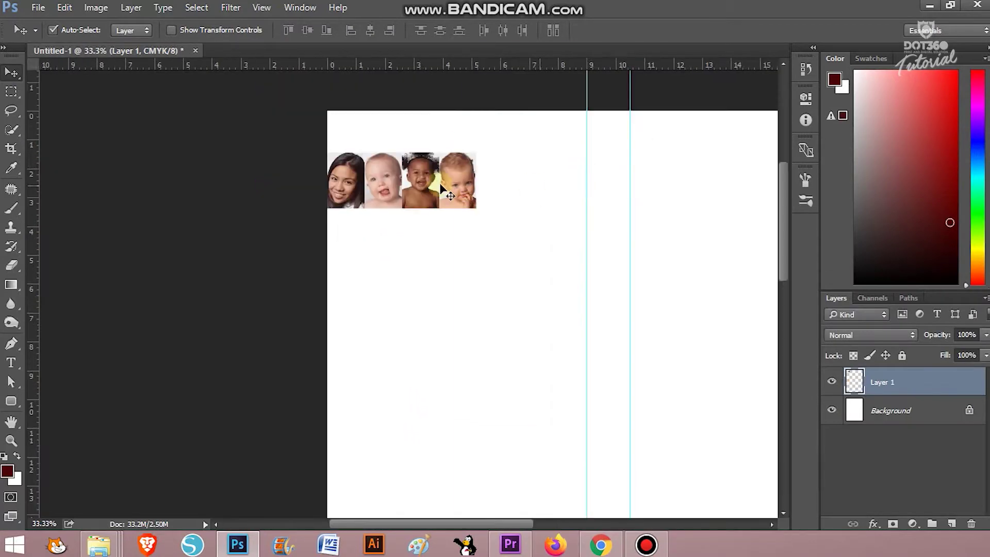
left_click_drag(474, 210, 453, 200)
left_click_drag(326, 200, 327, 193)
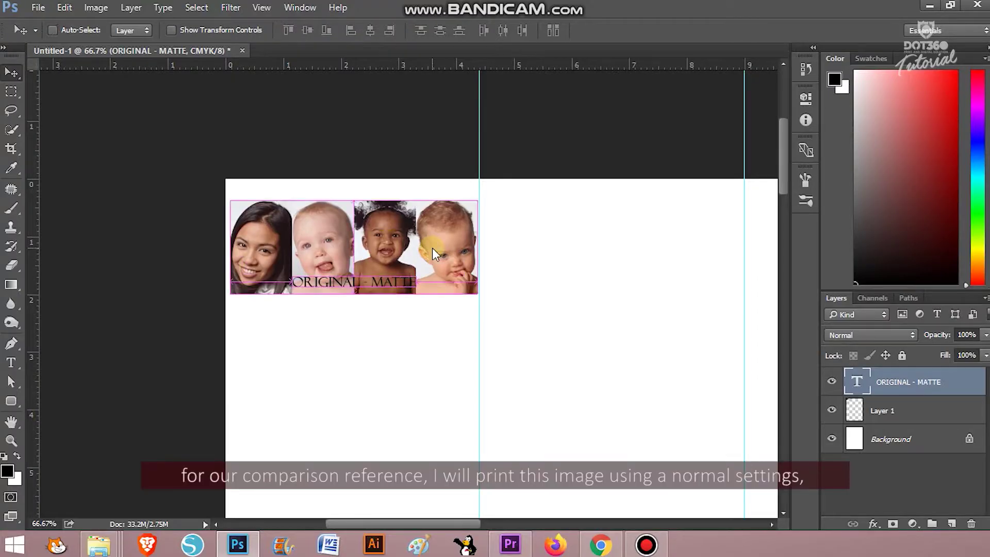
key("ctrl+p")
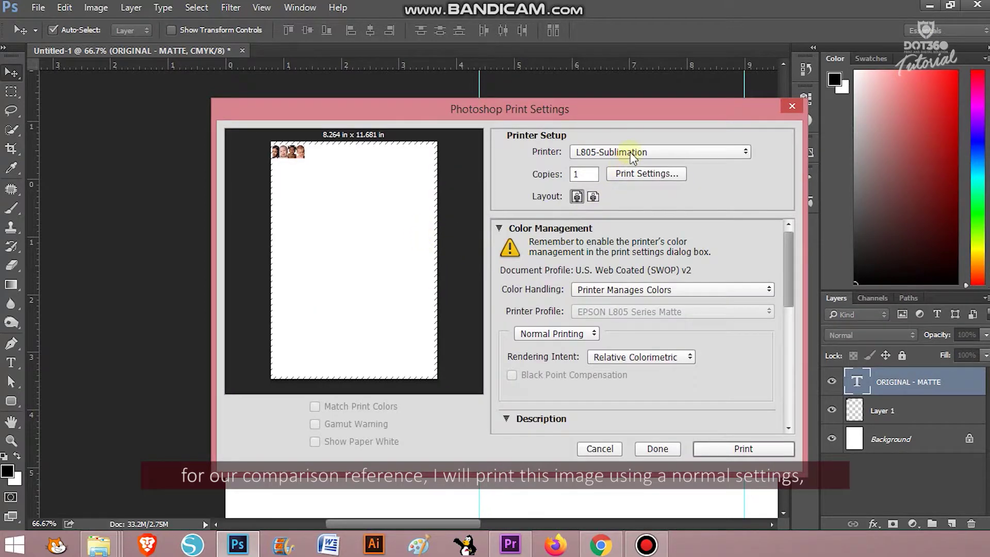
Print the matte copy with Epson Matte paper, High quality and More Options checked.
left_click(638, 174)
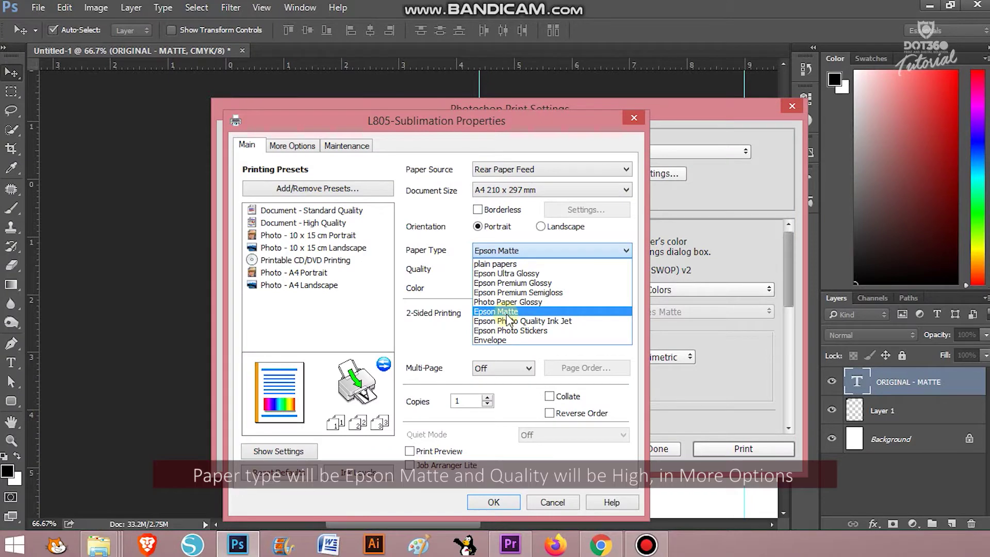
left_click(507, 312)
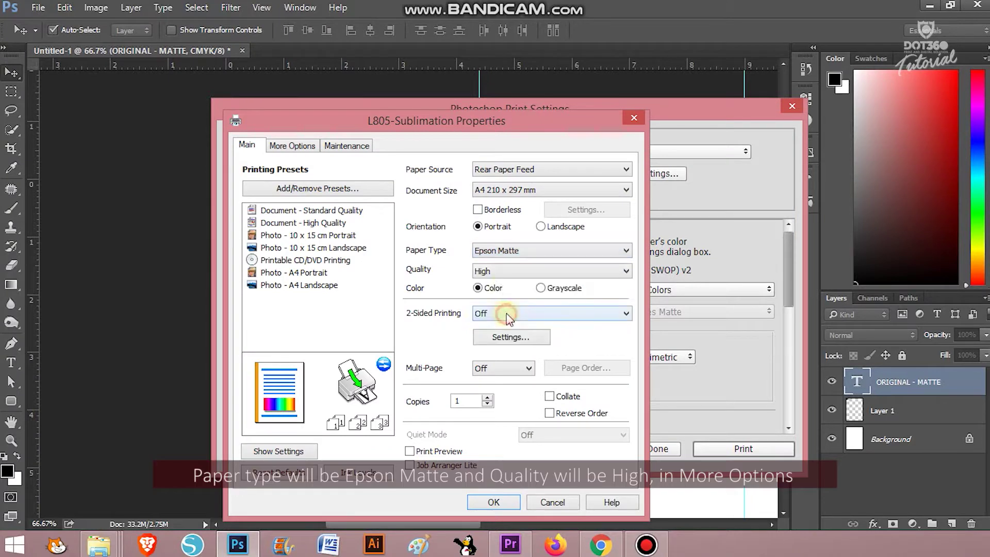
left_click(503, 273)
left_click(502, 271)
left_click(288, 145)
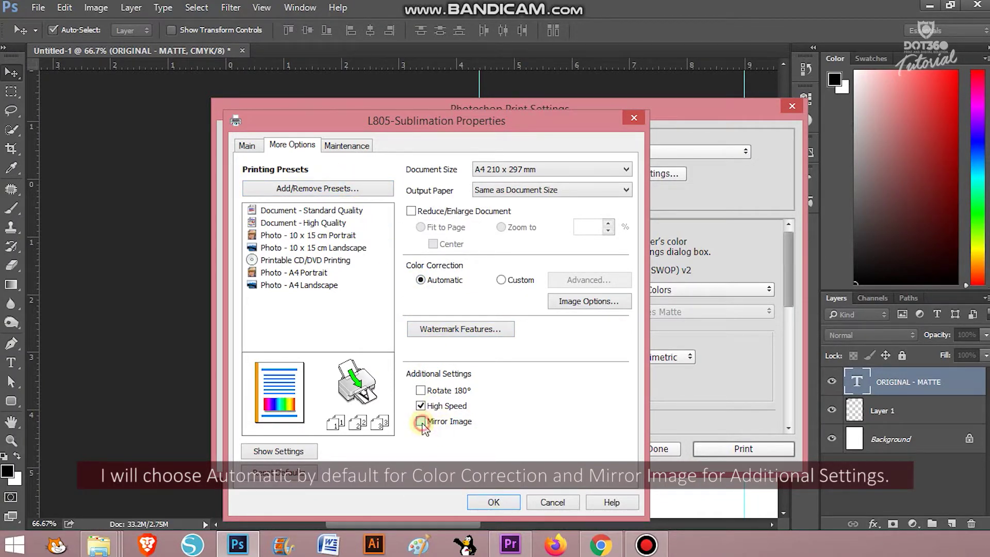
left_click(493, 501)
left_click(454, 214)
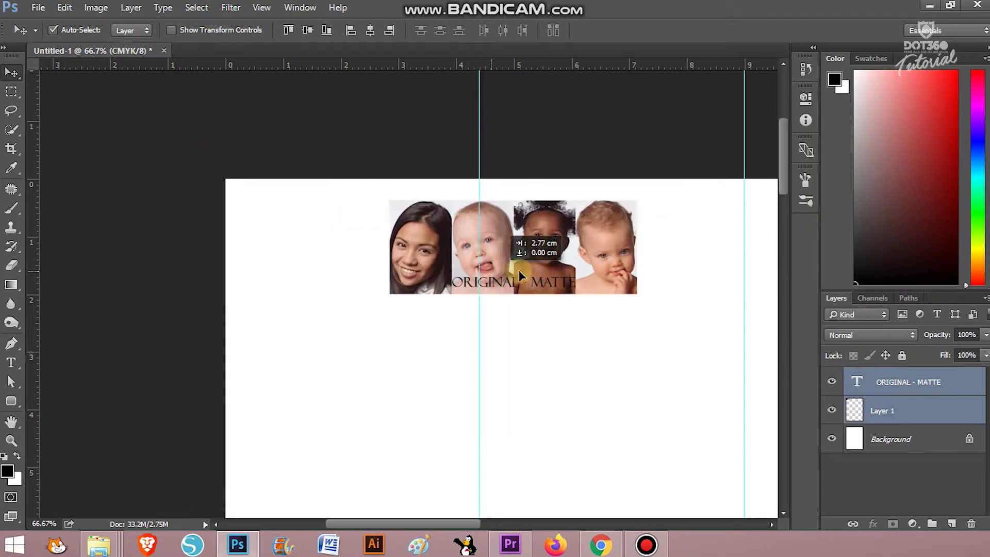
Move the strip and label right and change MATTE to ULTRA GLOSSY in the caption.
left_click_drag(521, 276, 617, 277)
key("t")
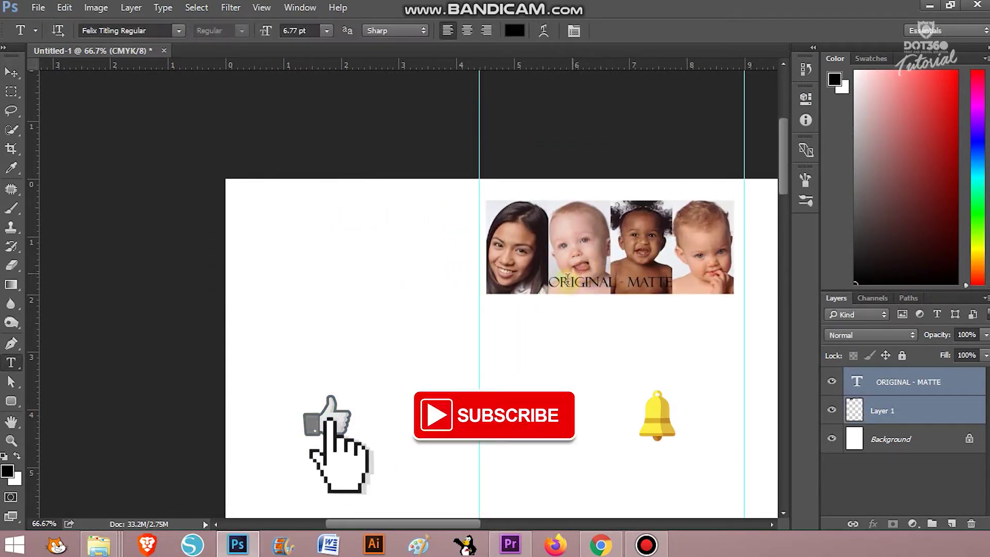
double_click(628, 285)
type("ULT")
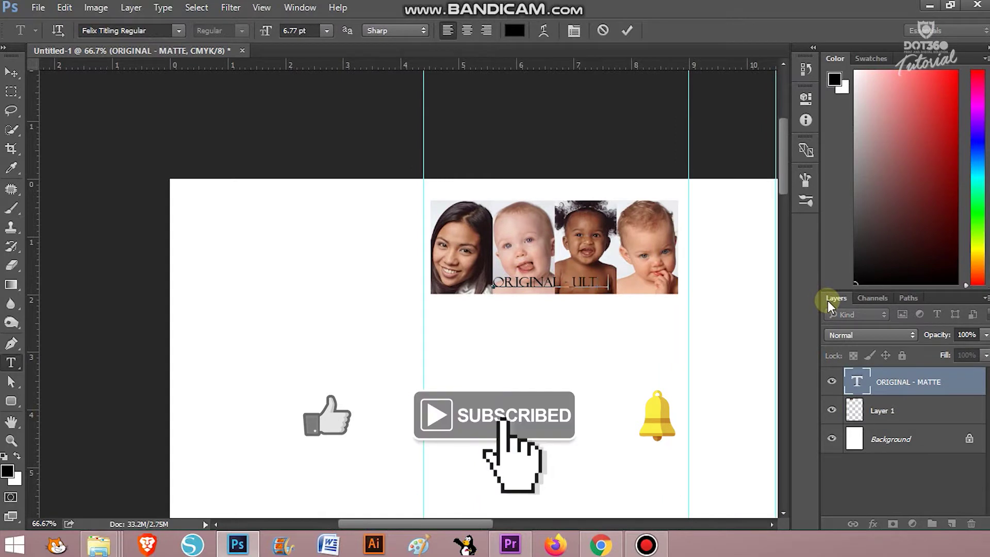
type("RA GLOSSY")
left_click(12, 72)
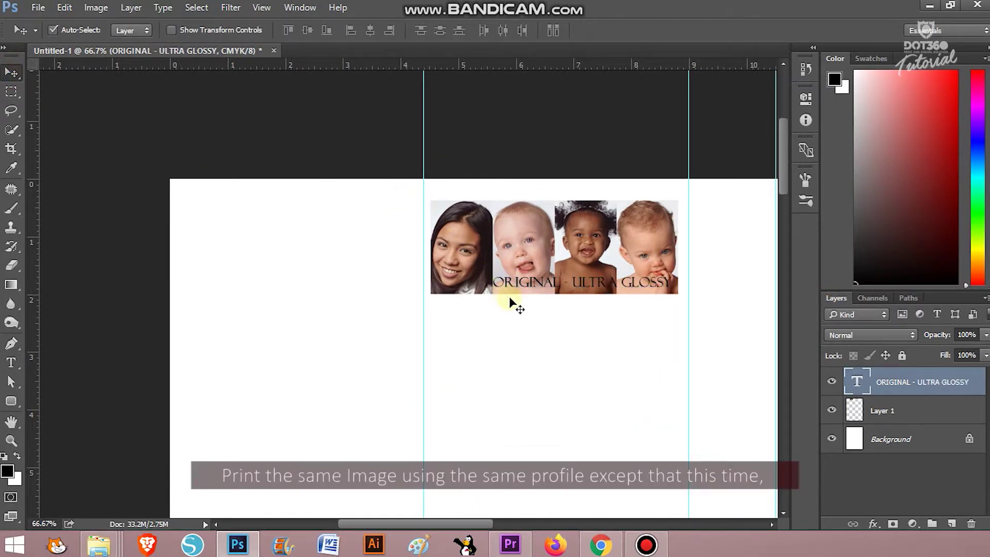
key("ctrl+p")
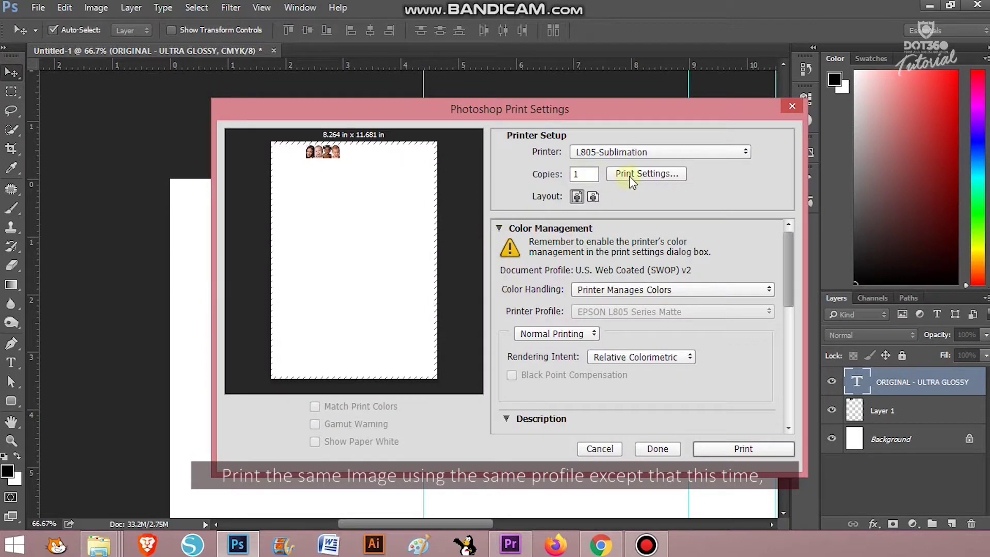
Print on Epson Ultra Glossy paper with More Options checked, proceeding past the clipping warning.
left_click(629, 176)
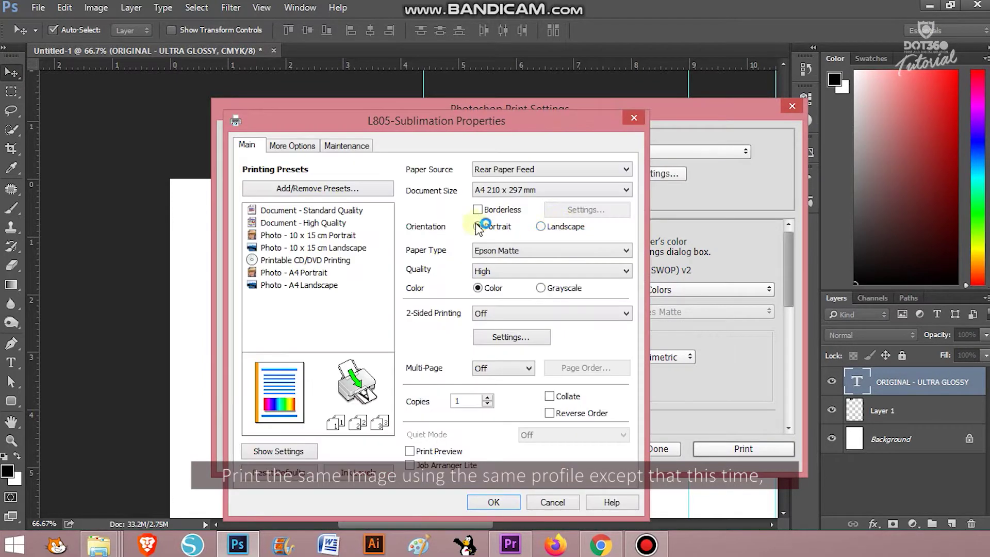
left_click(511, 253)
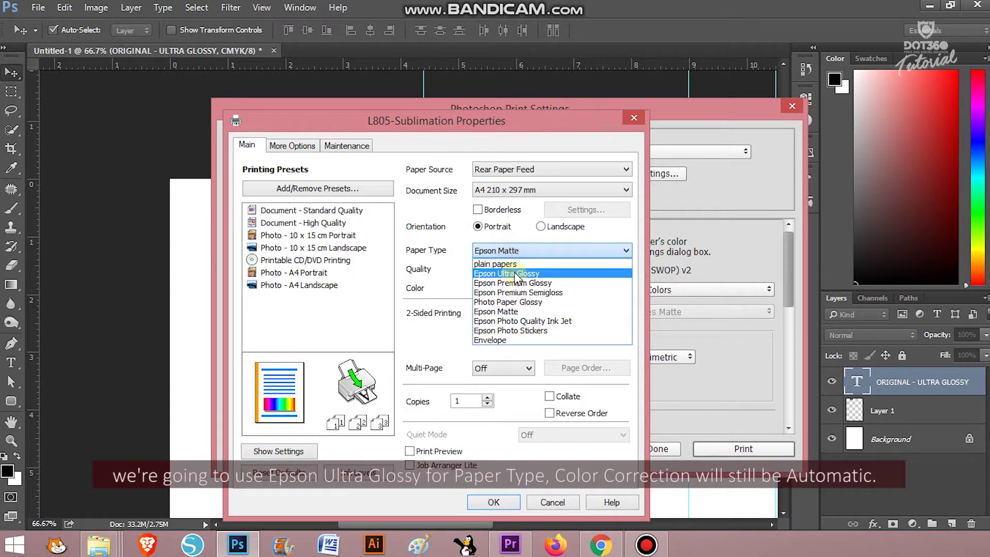
left_click(516, 275)
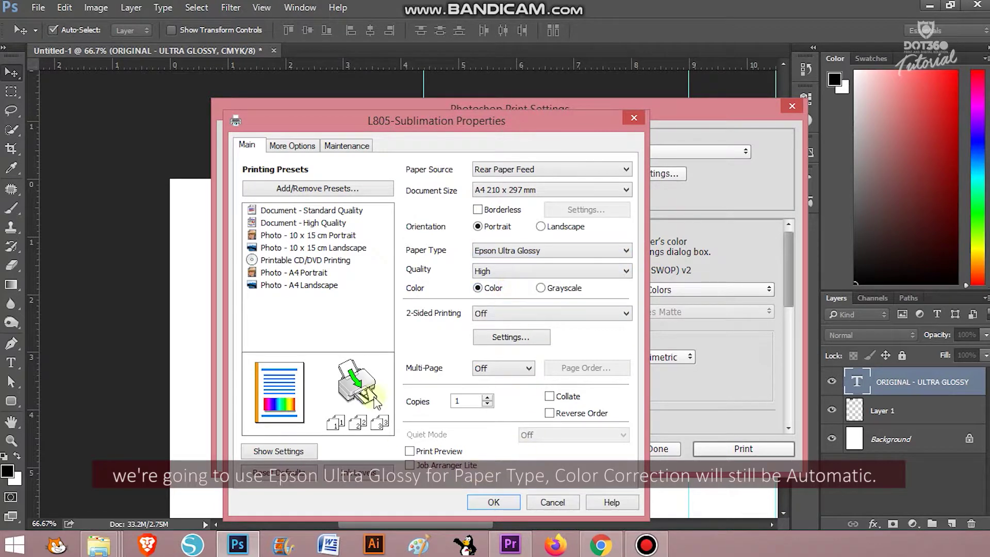
left_click(290, 145)
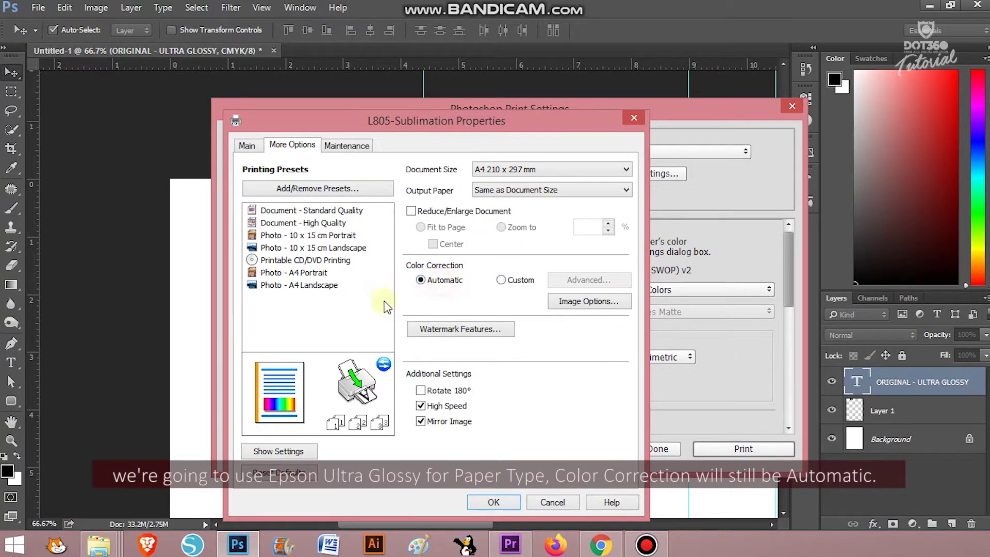
left_click(499, 503)
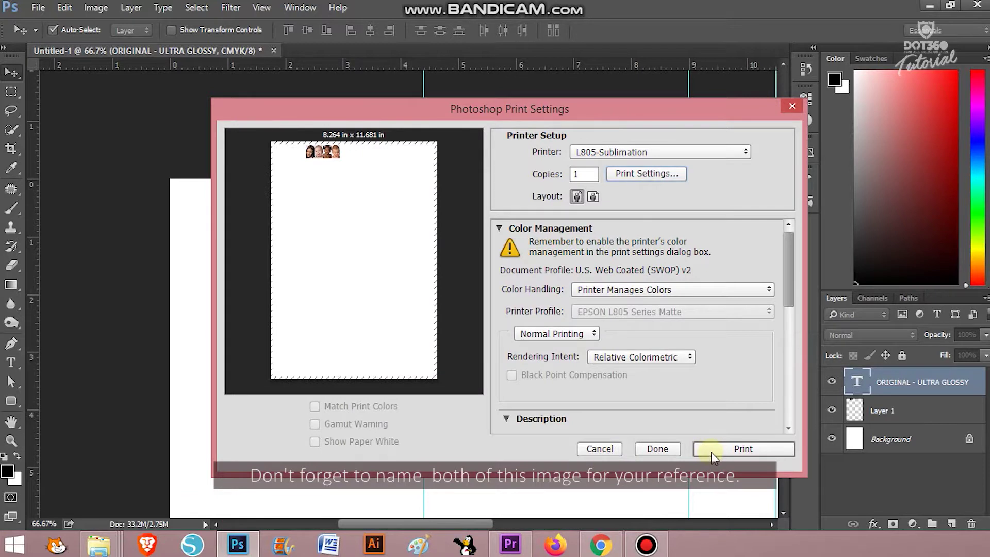
left_click(710, 450)
left_click(457, 219)
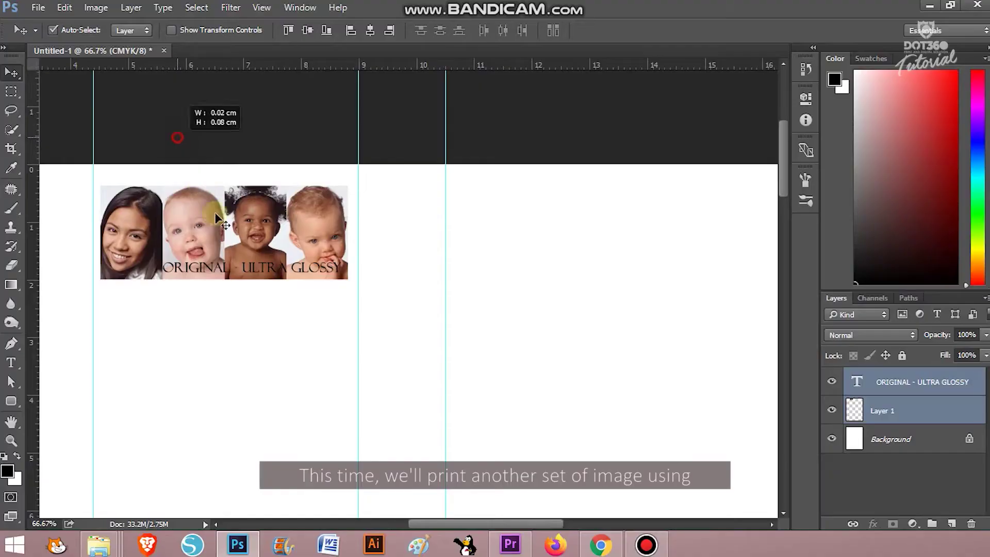
Move the faces strip right to the guide and relabel it MATTE-NO-COLOR.
left_click_drag(186, 237, 453, 253)
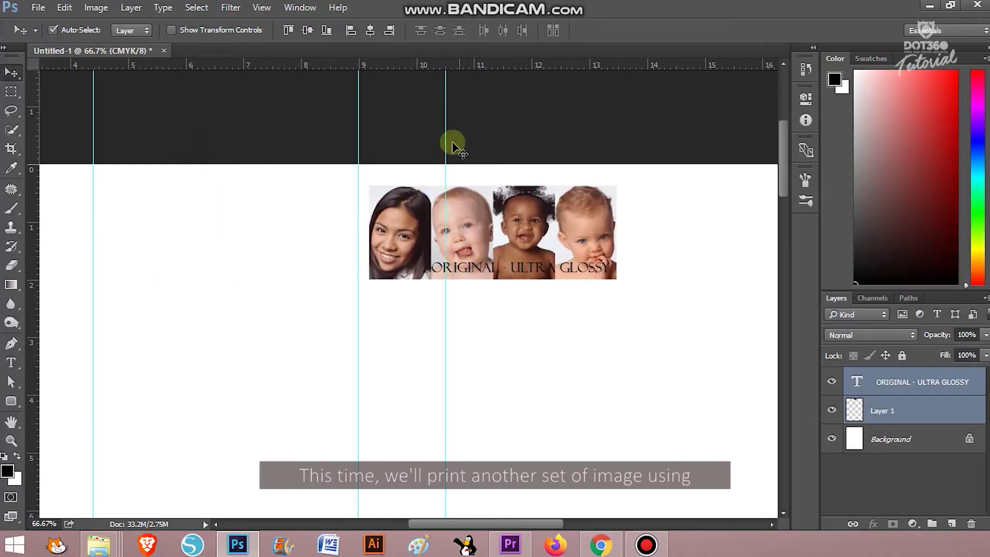
key("t")
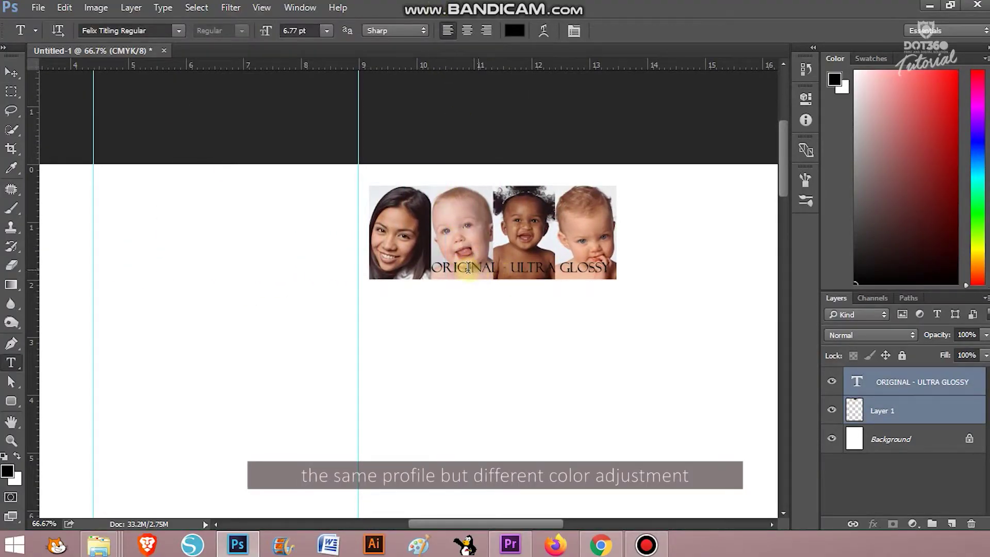
left_click_drag(430, 268, 597, 277)
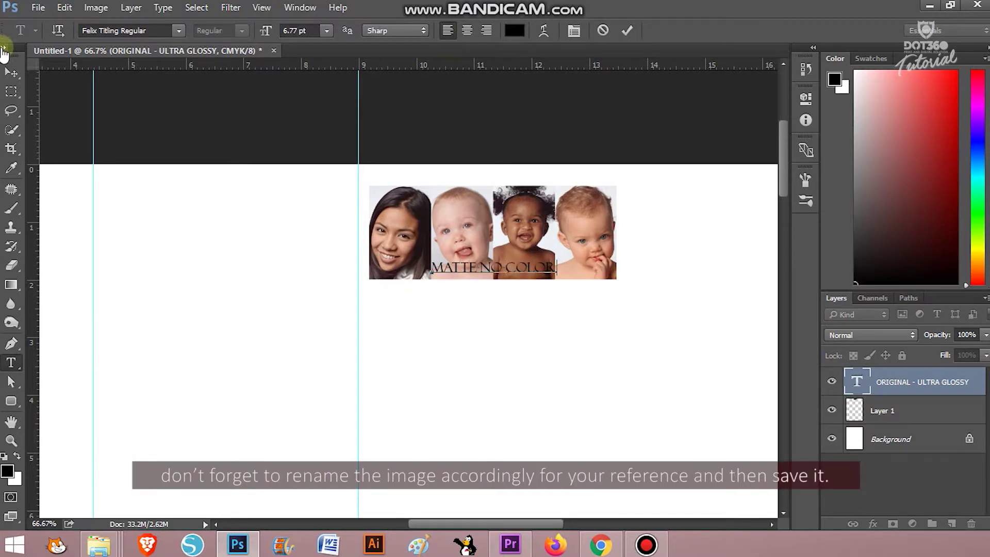
left_click(11, 72)
left_click(162, 133)
Keep L805-Sublimation as the printer and set its paper type to Epson Matte.
key("ctrl+p")
left_click(624, 153)
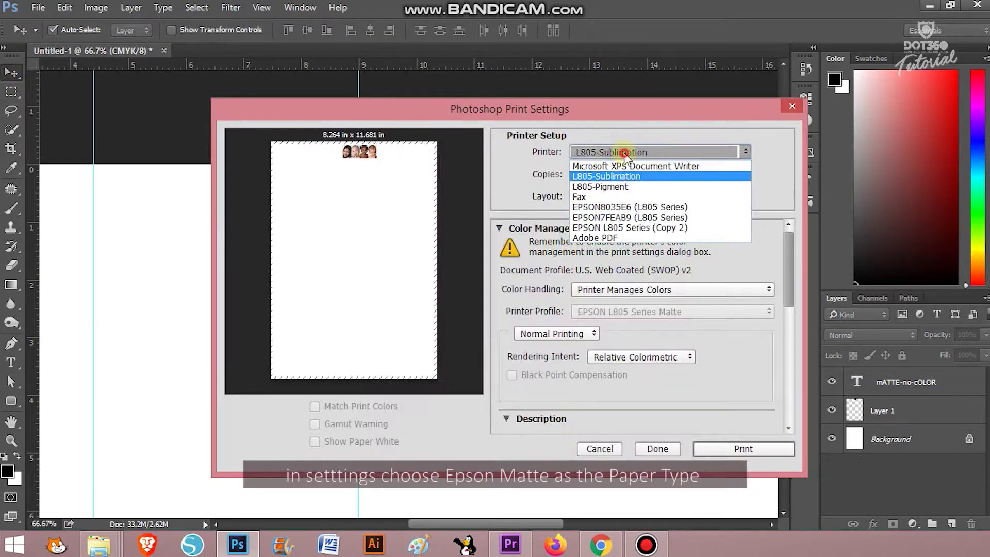
left_click(623, 178)
left_click(623, 175)
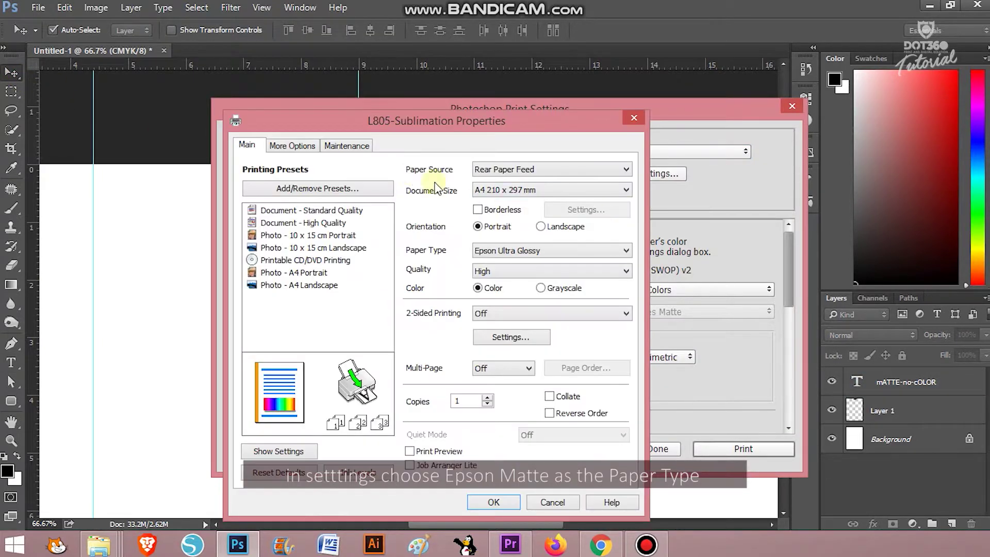
left_click(503, 253)
left_click(513, 311)
left_click(494, 271)
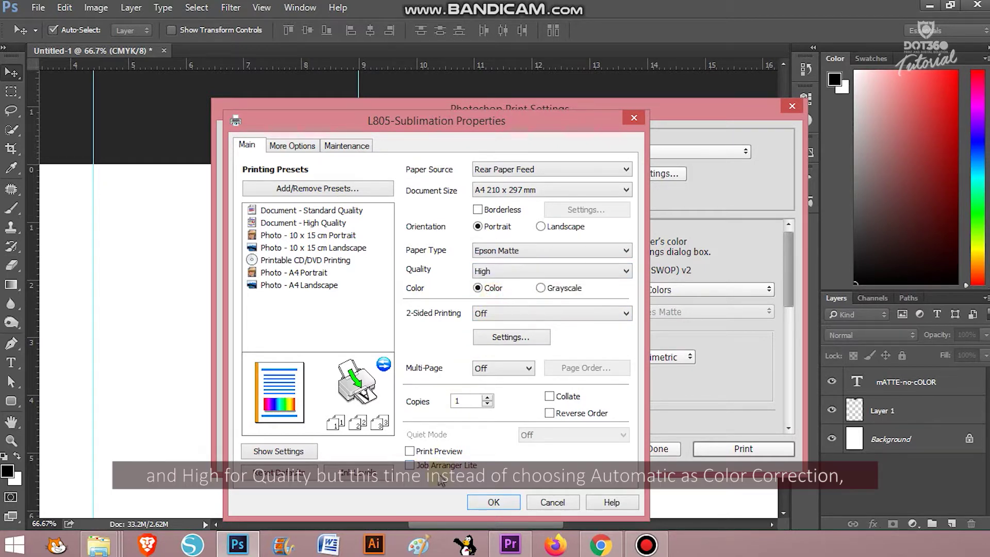
Set No Color Adjustment under advanced colour correction and print the matte version.
left_click(292, 146)
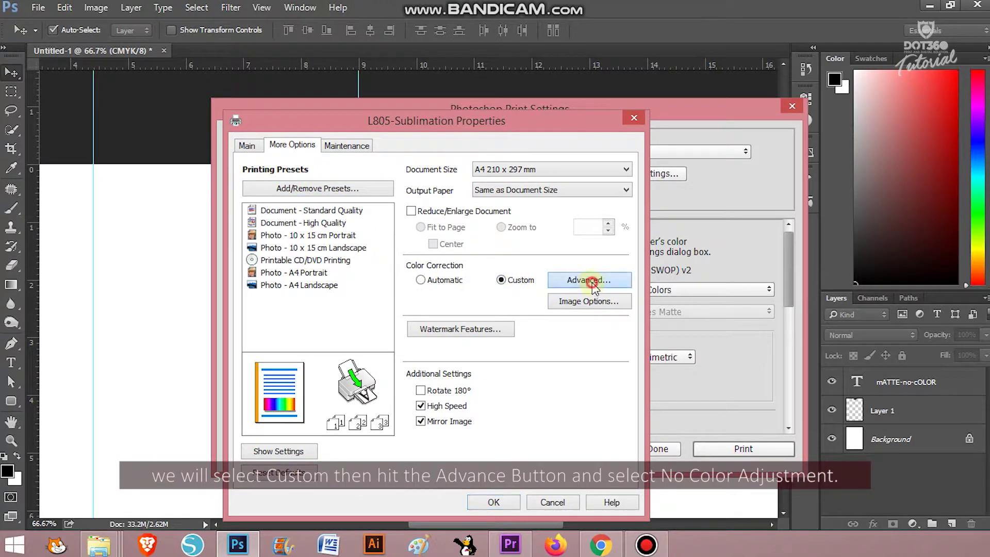
left_click(590, 281)
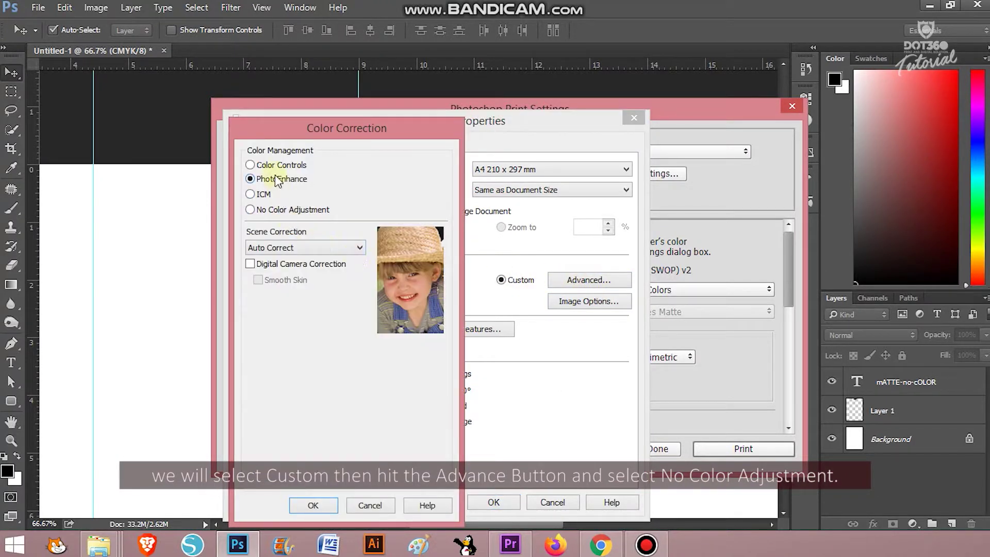
left_click(265, 210)
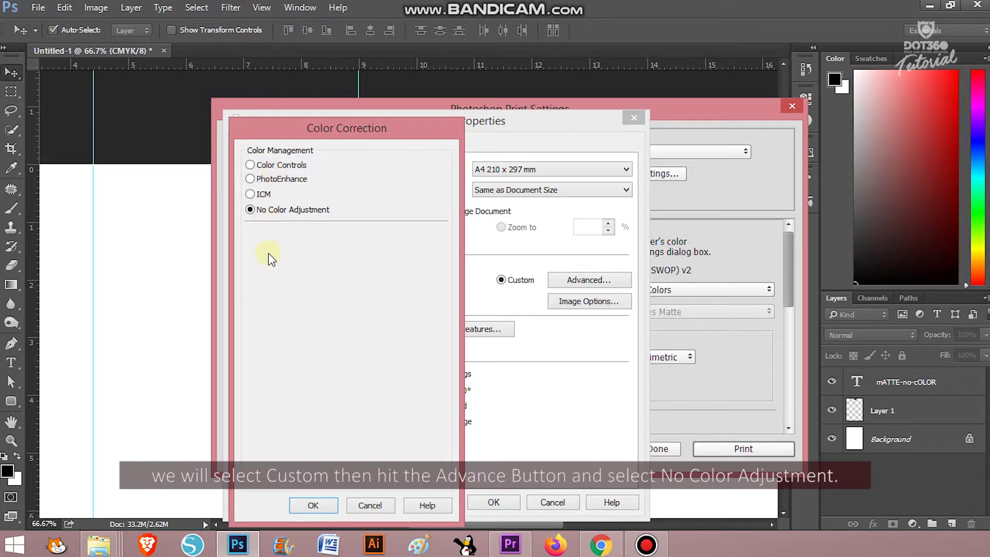
left_click(326, 509)
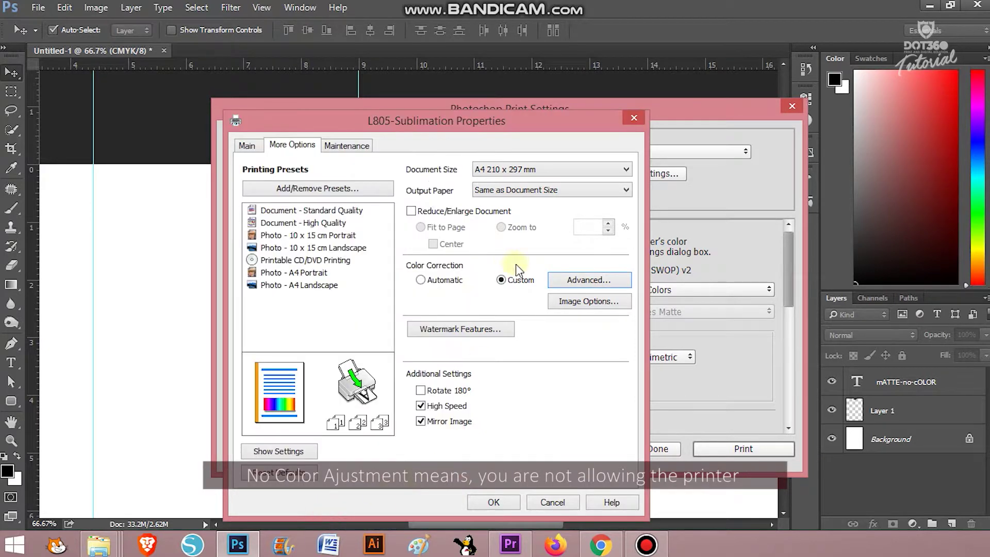
left_click(252, 144)
left_click(487, 502)
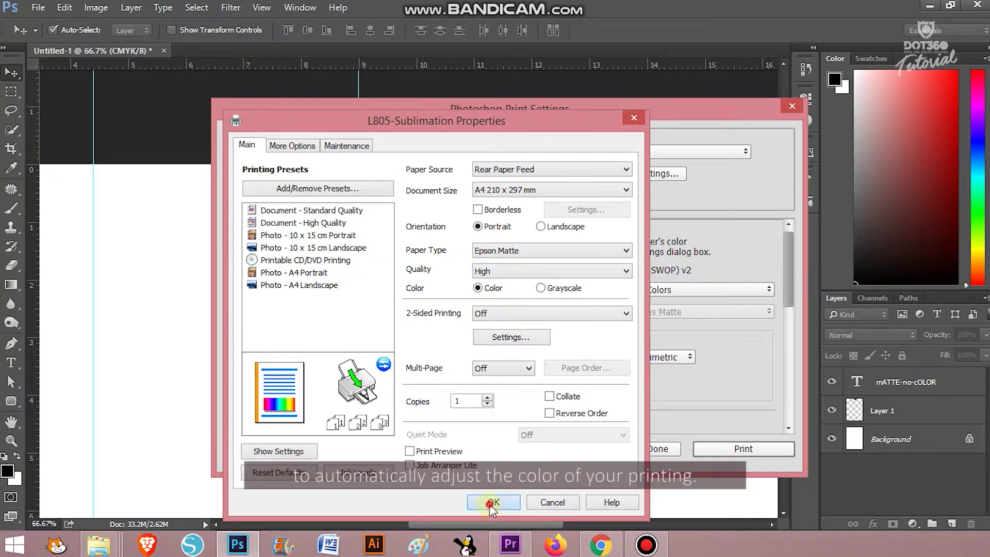
left_click(714, 452)
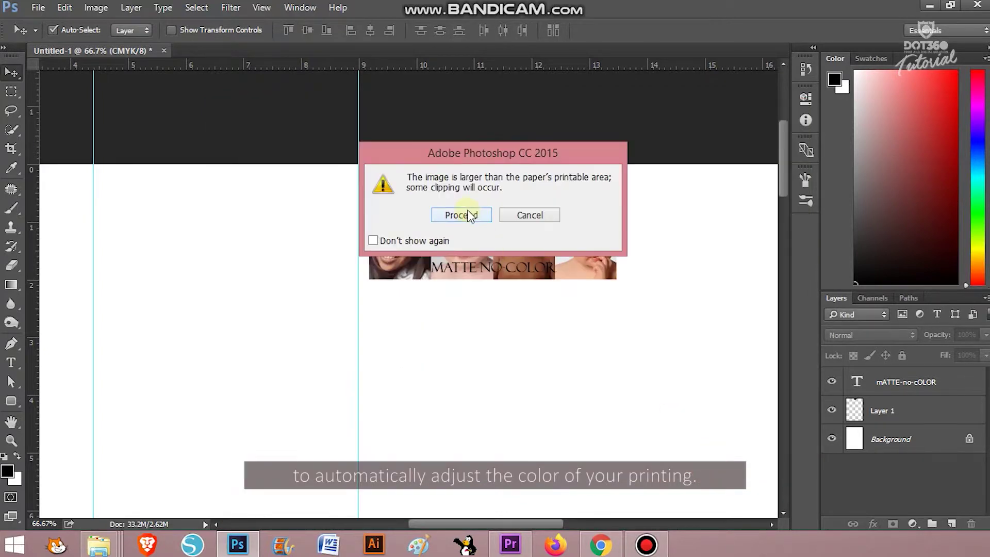
Proceed with the matte print, move the strip further right, and relabel it GLOSSY-NO-COLOR.
left_click(467, 213)
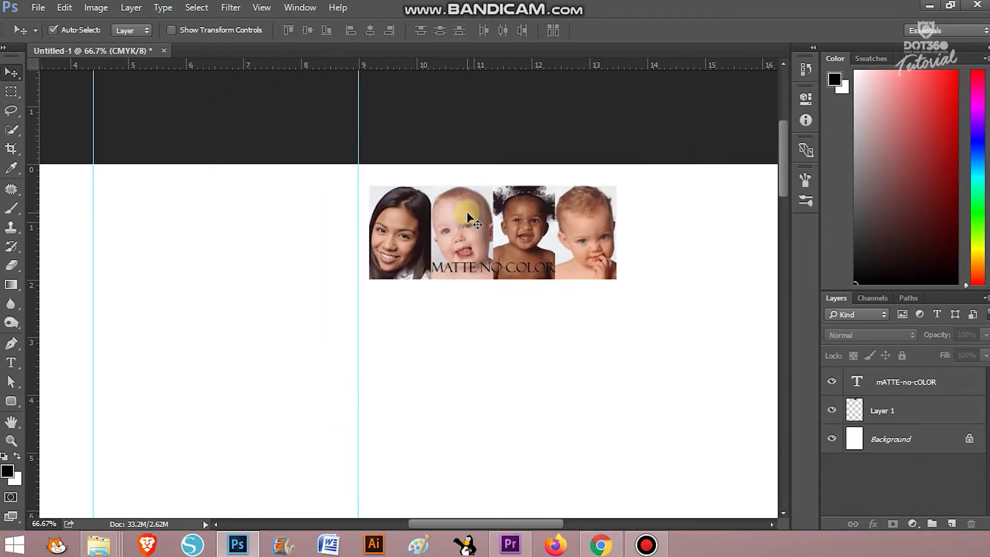
left_click_drag(340, 211, 608, 211)
left_click_drag(440, 214, 411, 210)
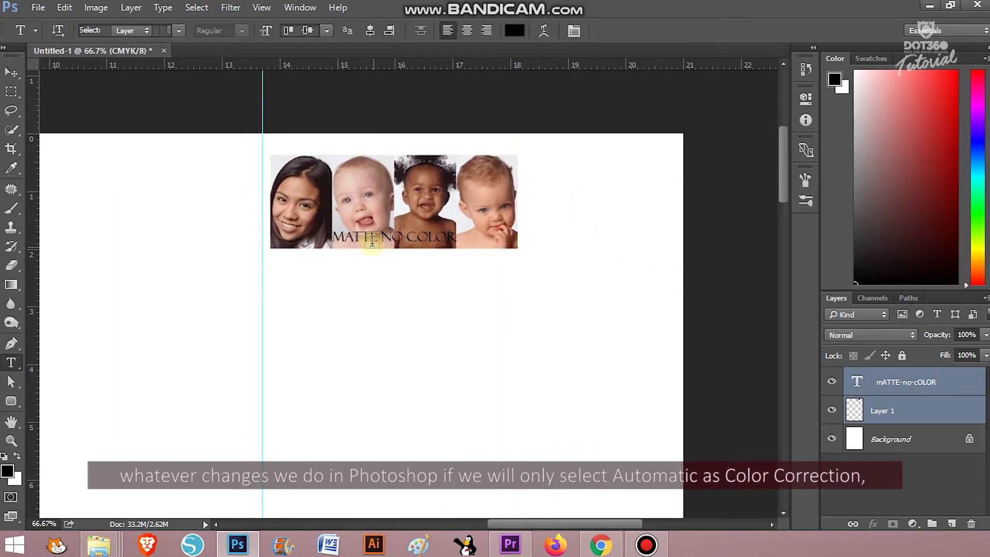
type("SY")
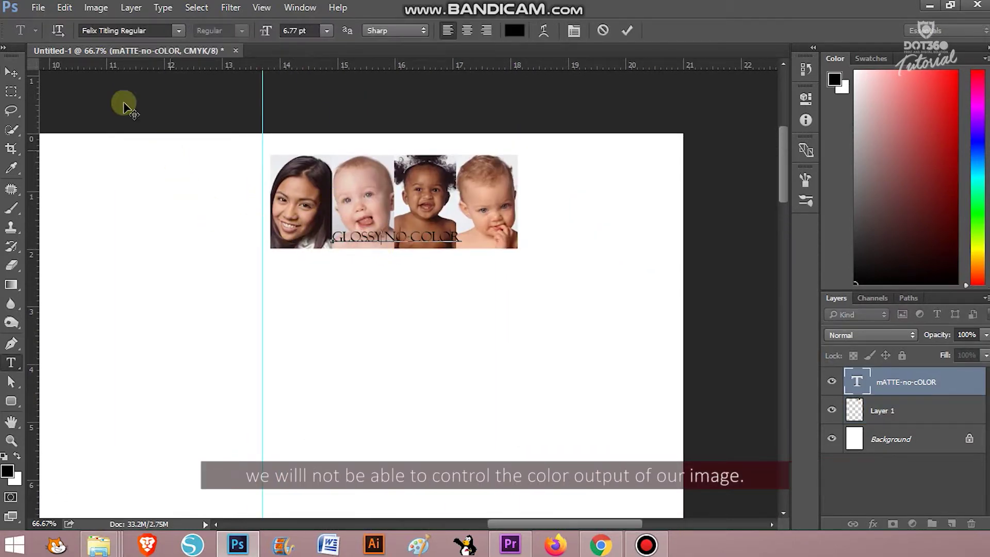
left_click(11, 74)
key("ctrl+p")
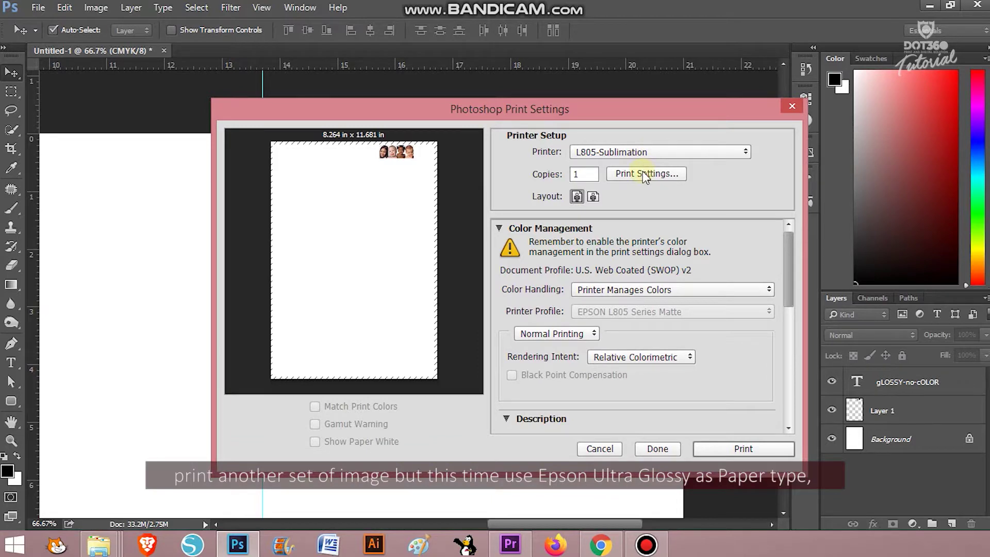
left_click(644, 174)
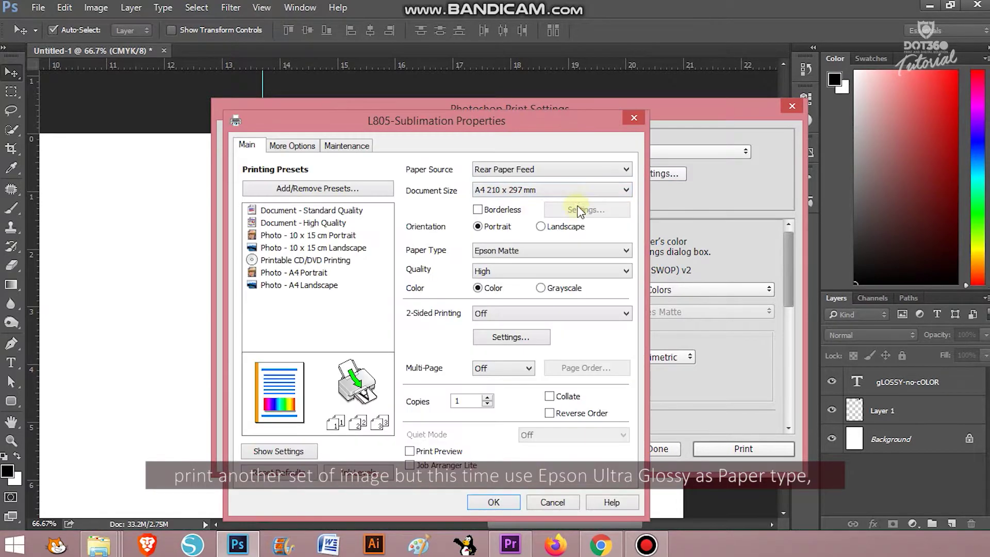
Print the strip on Epson Ultra Glossy paper with No Color Adjustment selected under Advanced.
left_click(496, 251)
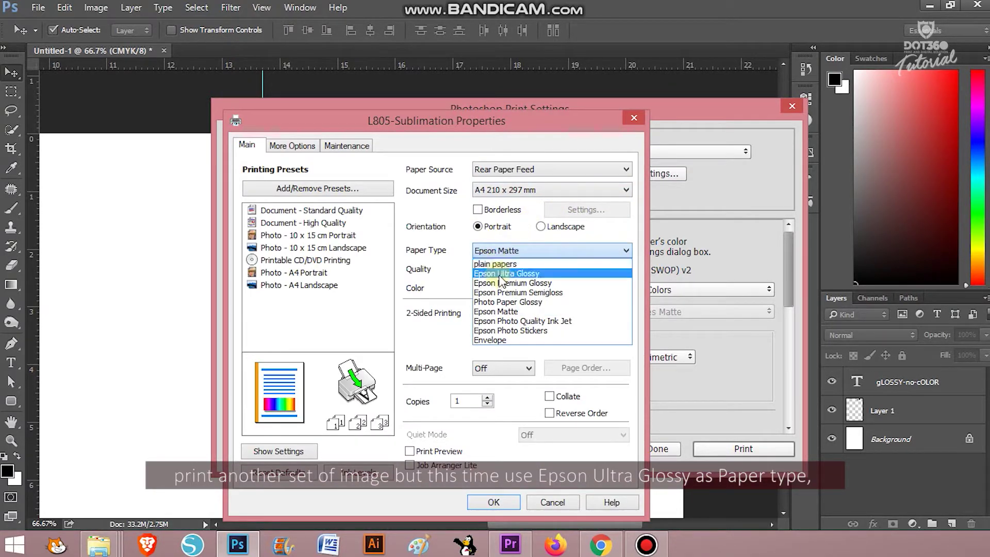
left_click(500, 274)
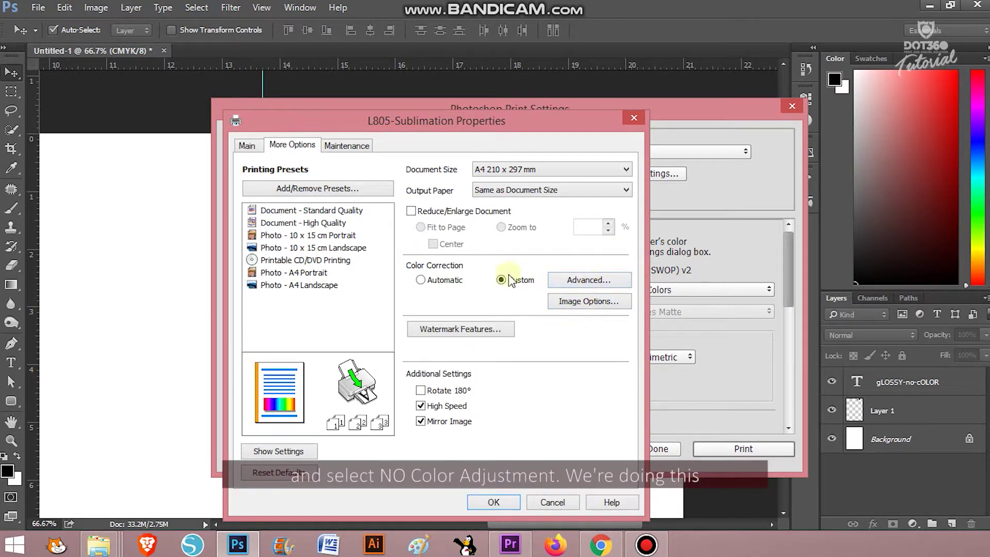
left_click(587, 280)
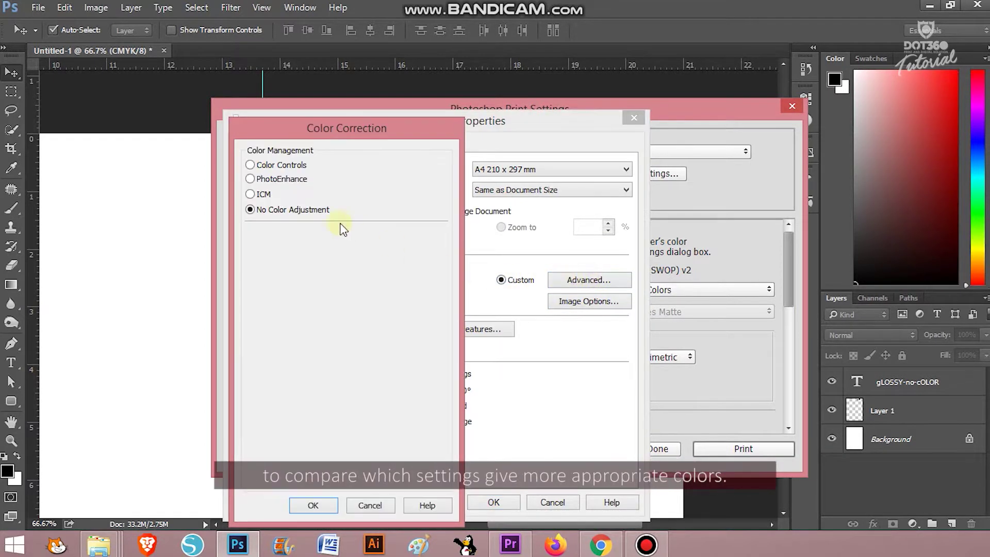
left_click(314, 504)
left_click(493, 501)
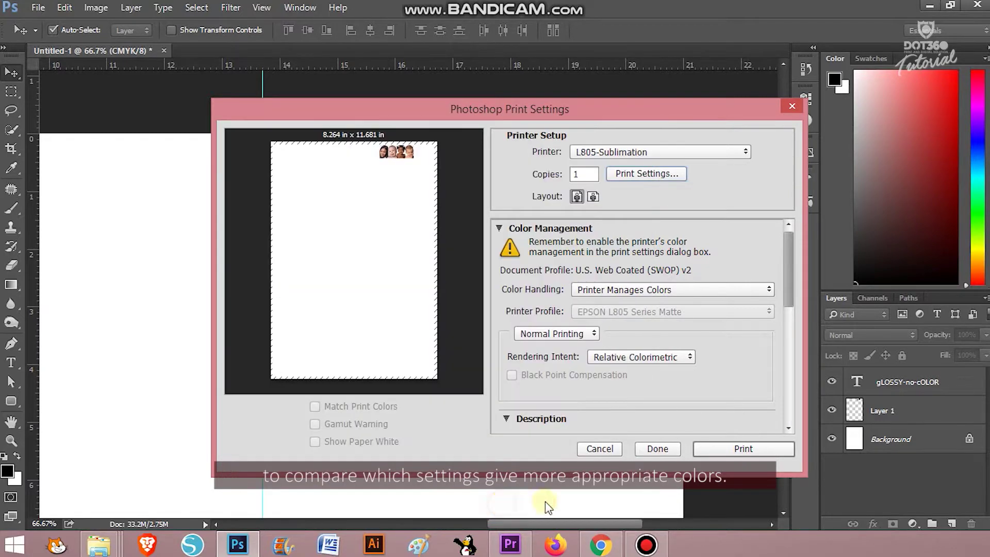
left_click(767, 451)
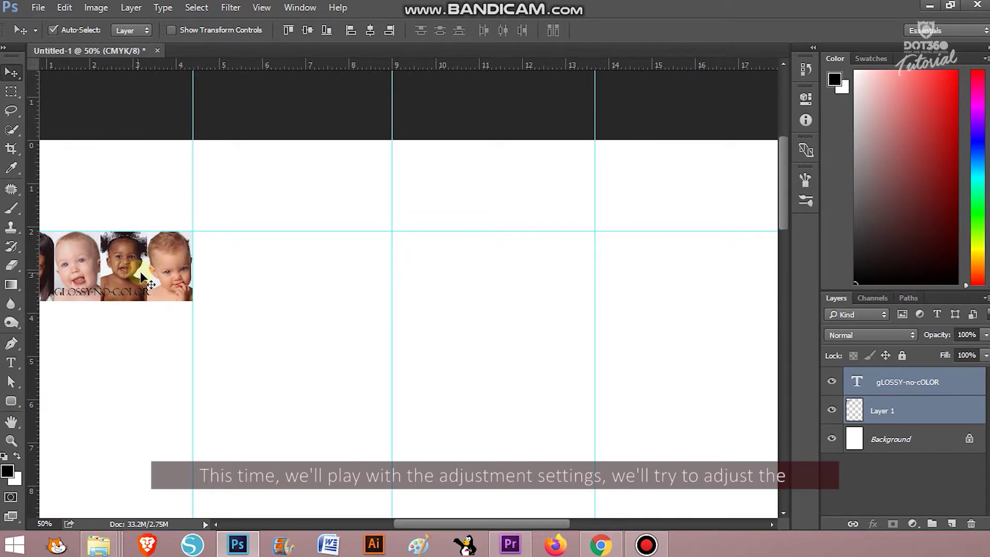
Append -1 so the caption reads GLOSSY-NO-COLOR-1, then select Layer 1.
left_click_drag(258, 283, 386, 301)
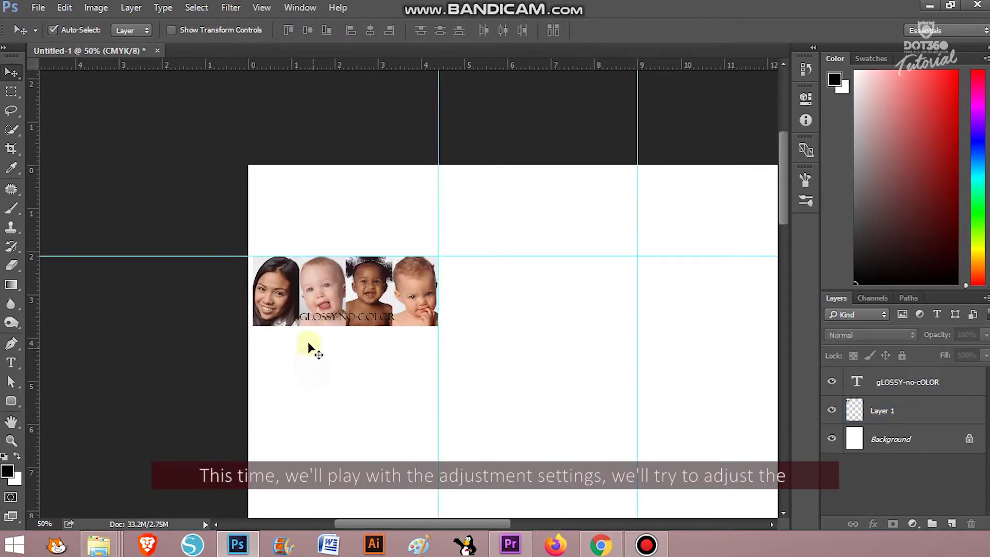
double_click(329, 315)
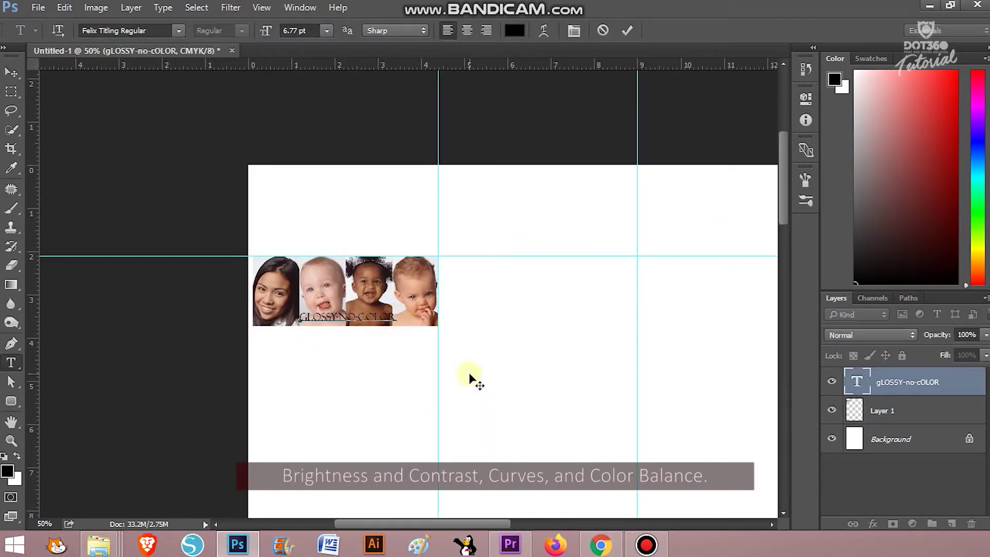
left_click(10, 71)
double_click(310, 323)
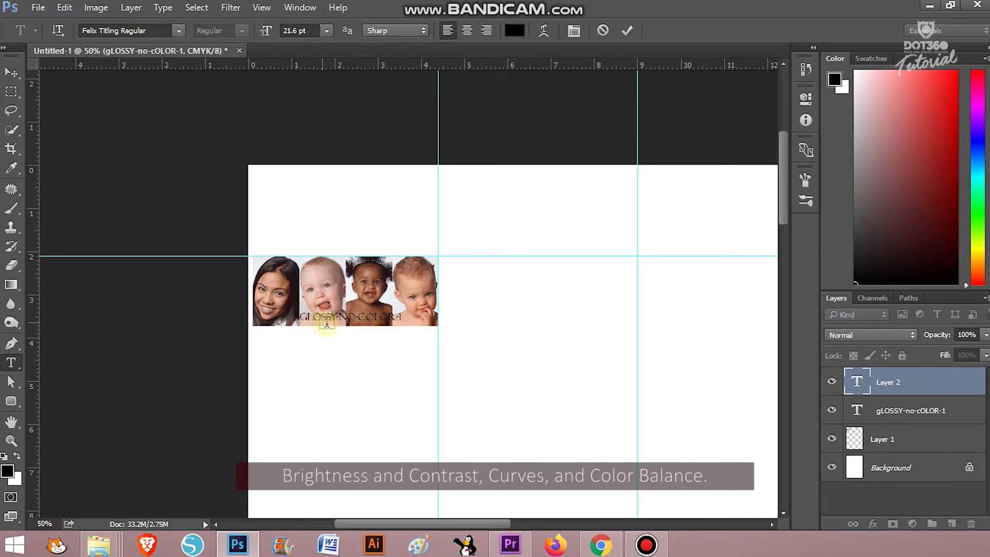
key("ctrl+t")
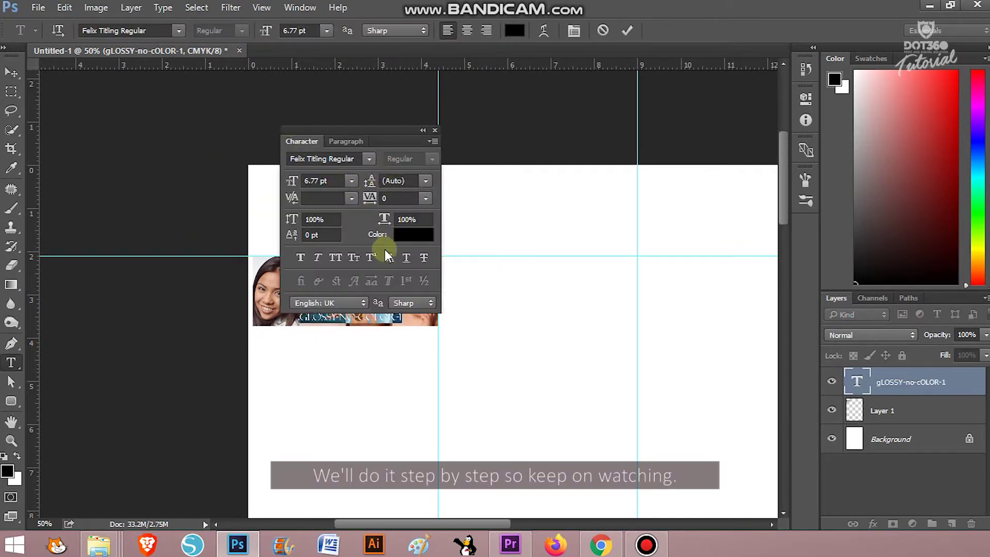
left_click(431, 130)
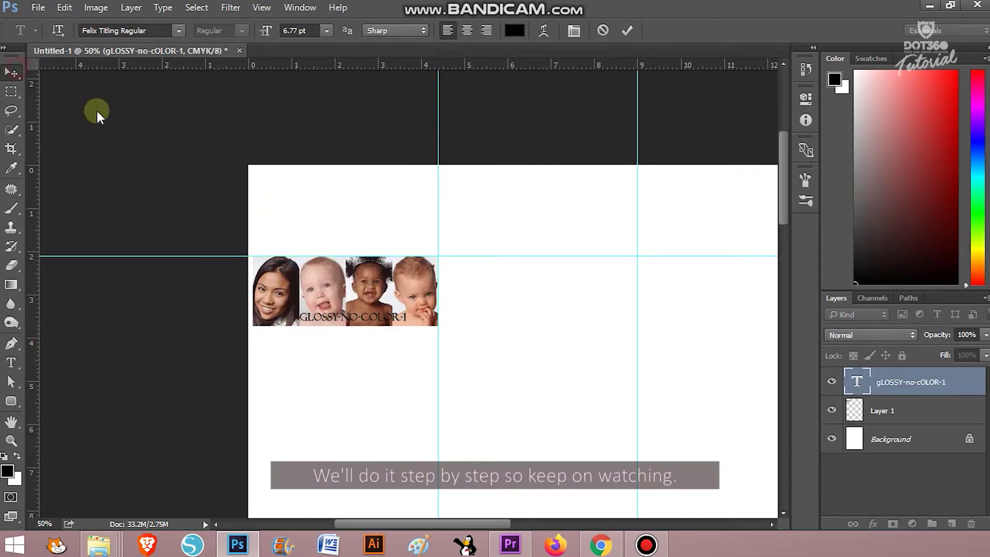
left_click(10, 71)
left_click(372, 297)
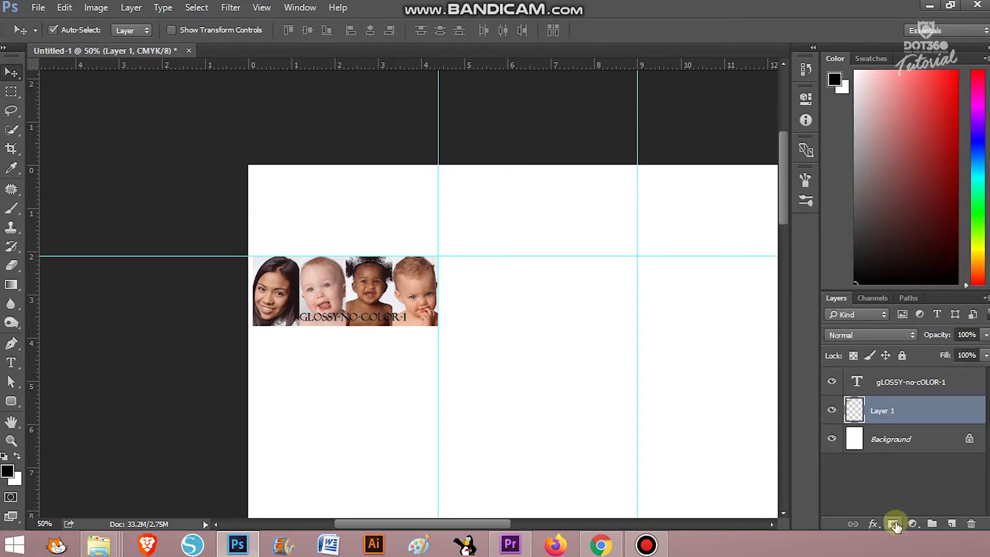
Add a Brightness/Contrast adjustment layer with Brightness set to 50.
left_click(912, 524)
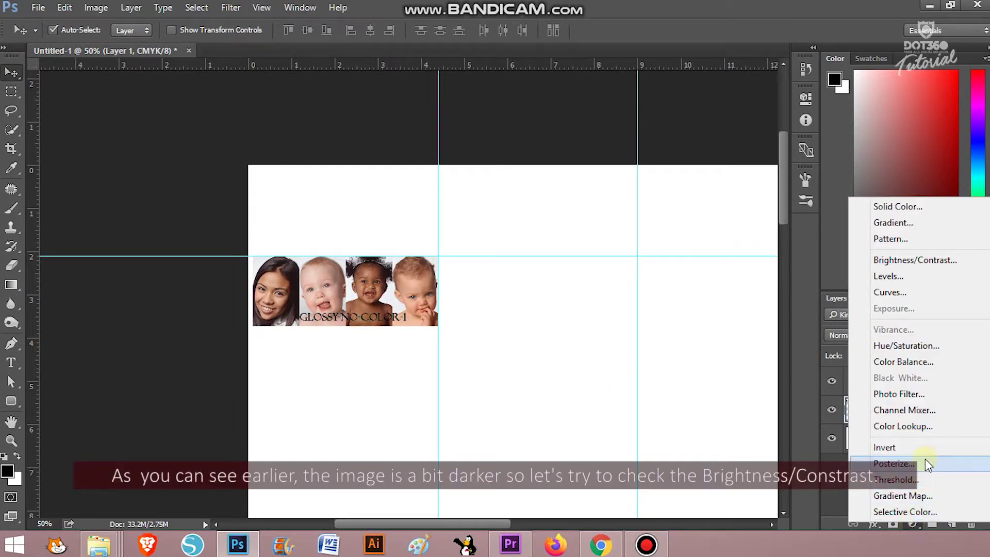
left_click(894, 261)
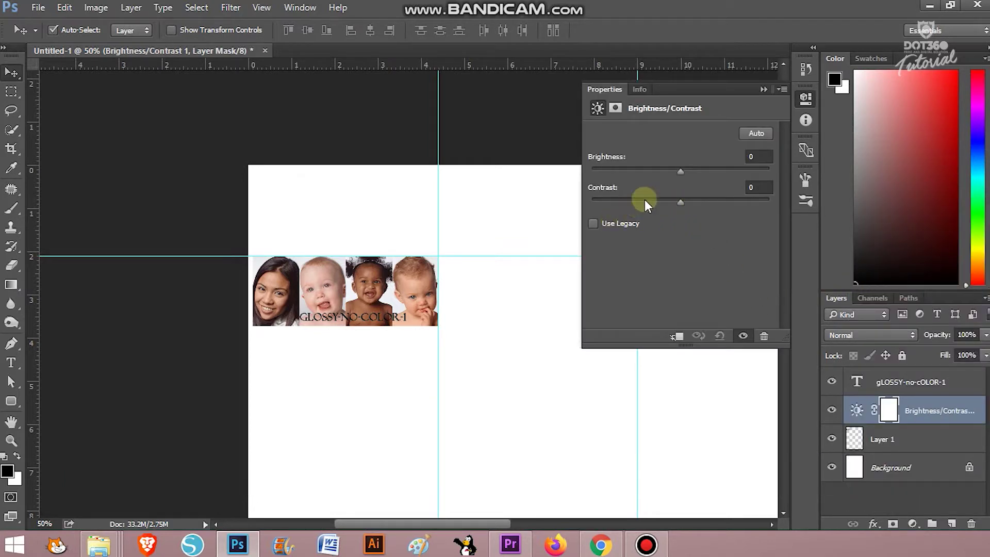
left_click_drag(681, 171, 705, 177)
type("53")
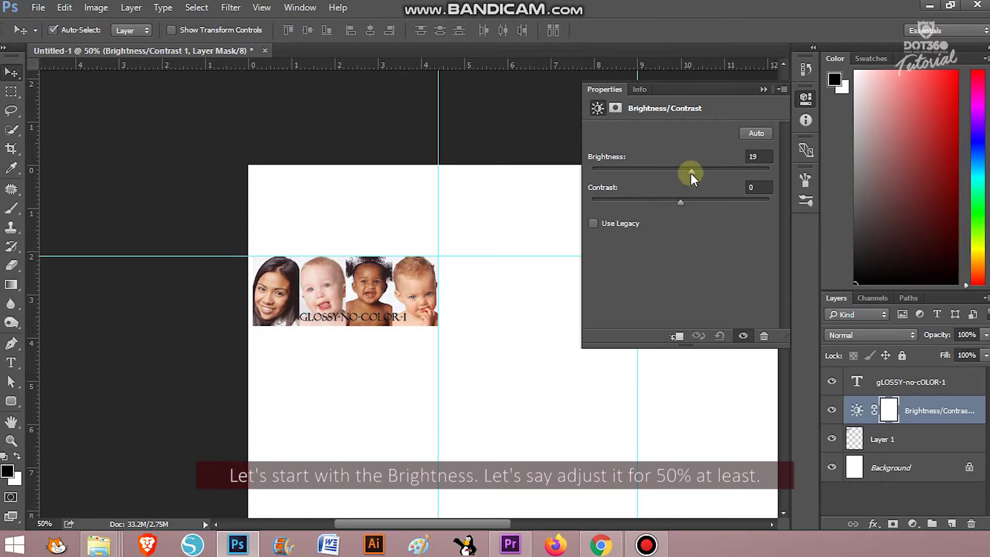
key("Return")
type("50")
key("Return")
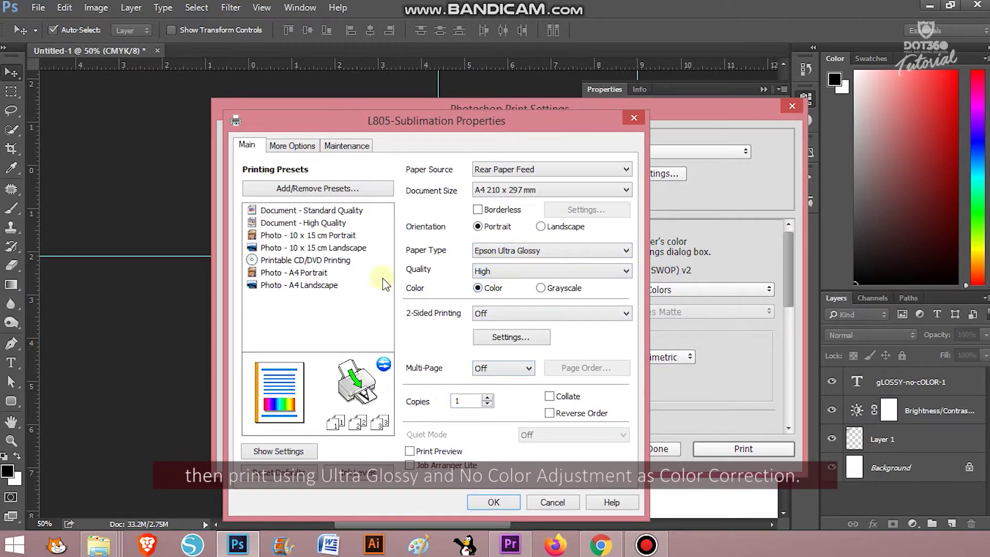
Print the brightened version on Ultra Glossy paper with No Color Adjustment.
left_click(291, 146)
left_click(588, 279)
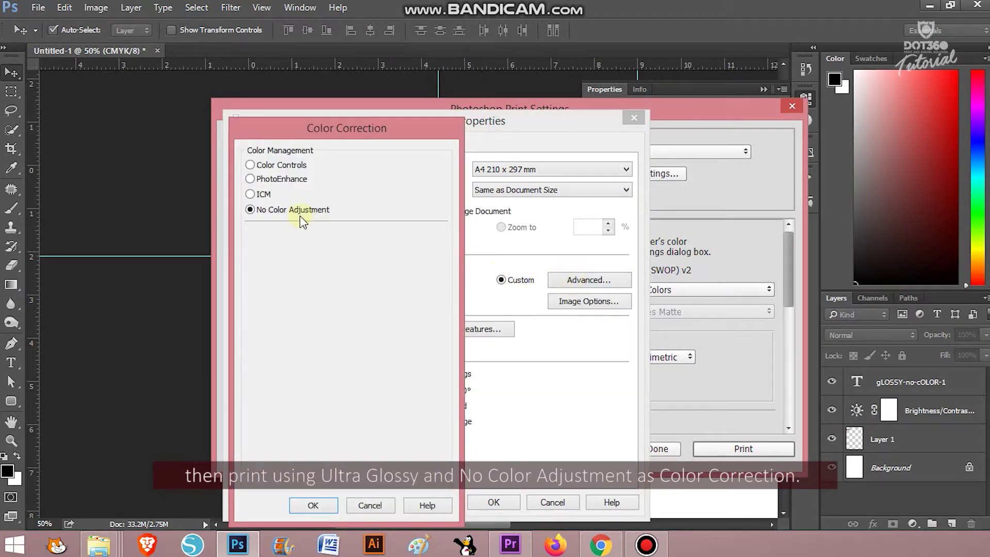
left_click(314, 505)
left_click(493, 502)
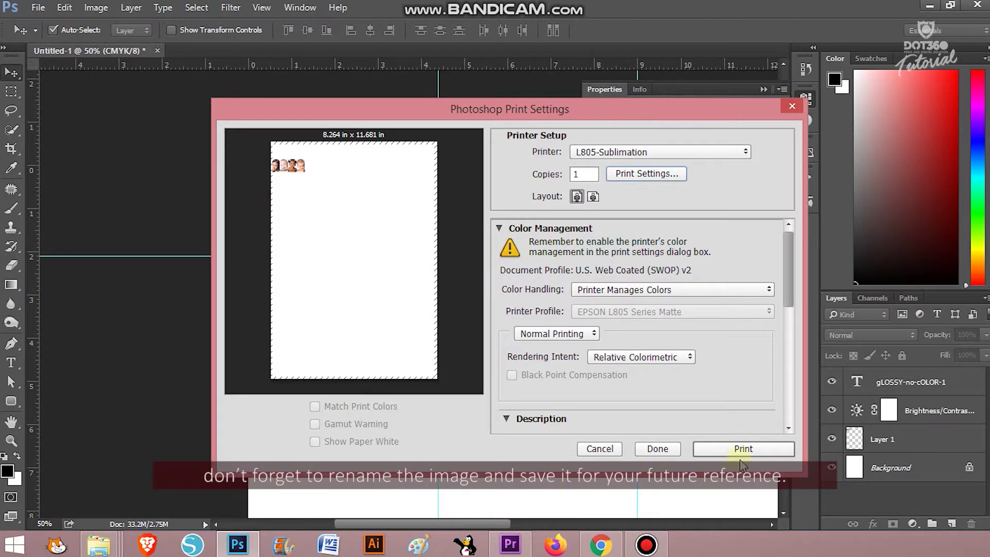
left_click(747, 447)
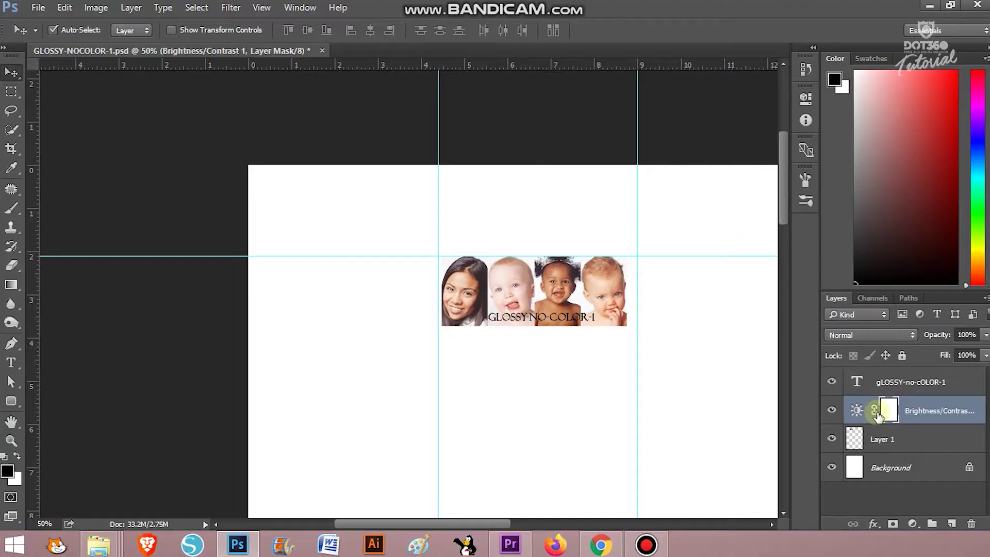
Add a Curves layer moving the Yellow channel point from input 50 to output 35.
left_click(913, 524)
left_click(890, 294)
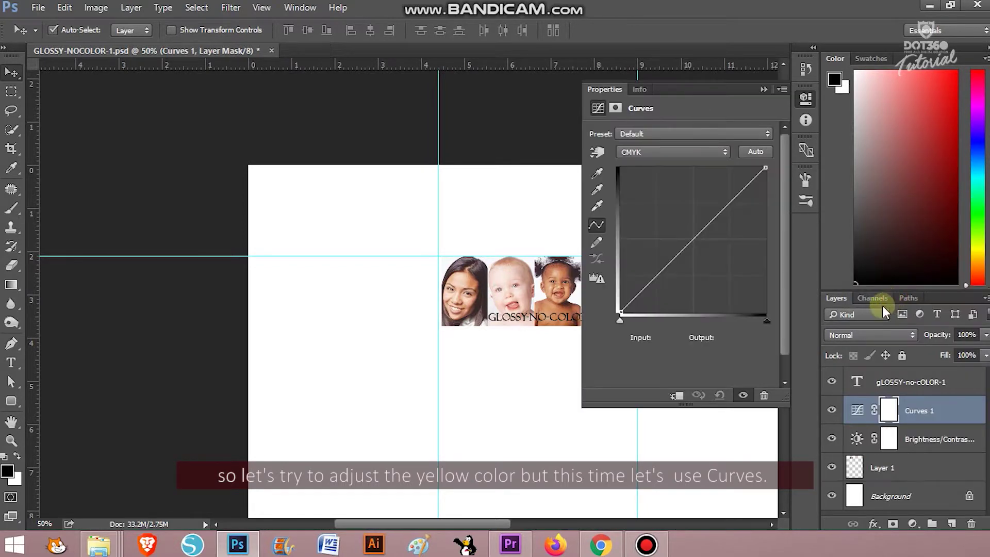
left_click(688, 155)
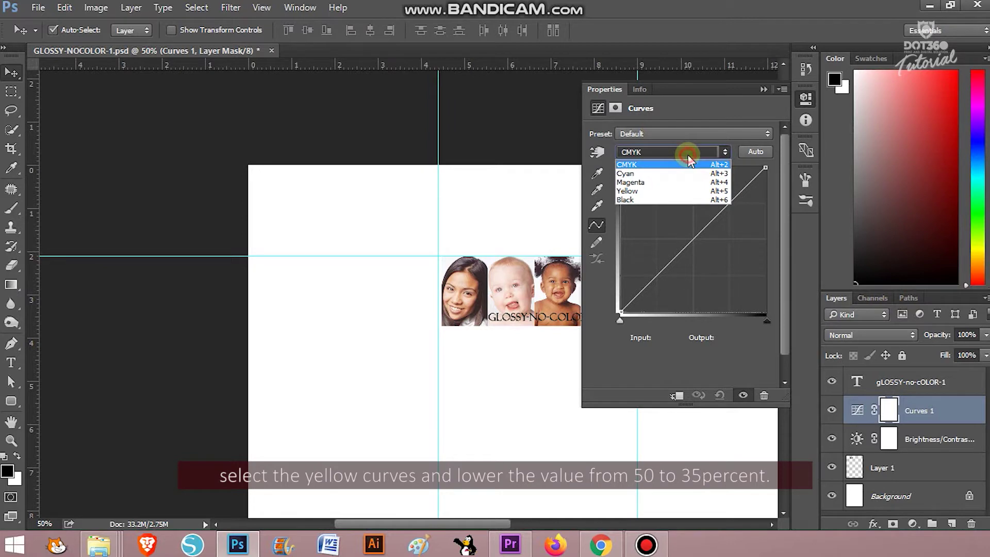
left_click(665, 192)
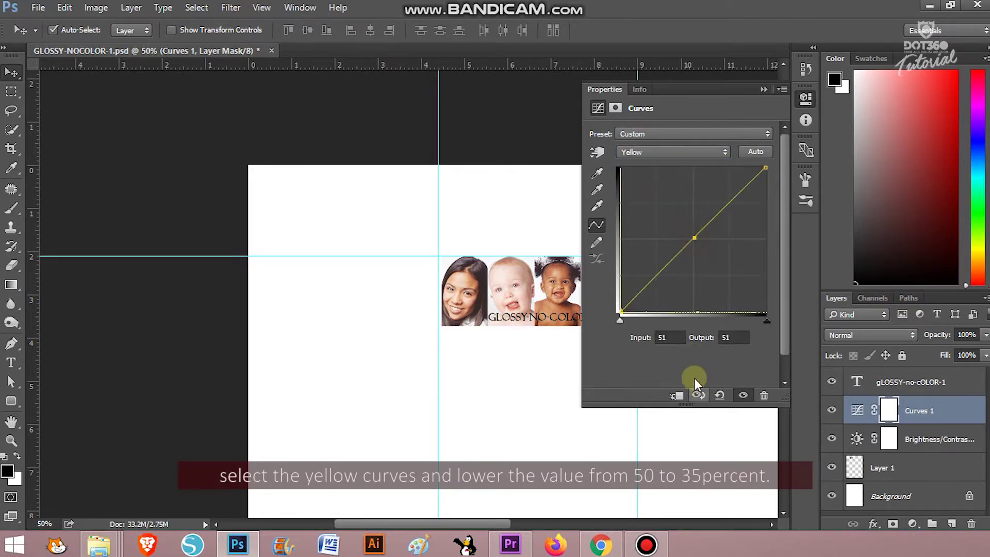
type("5")
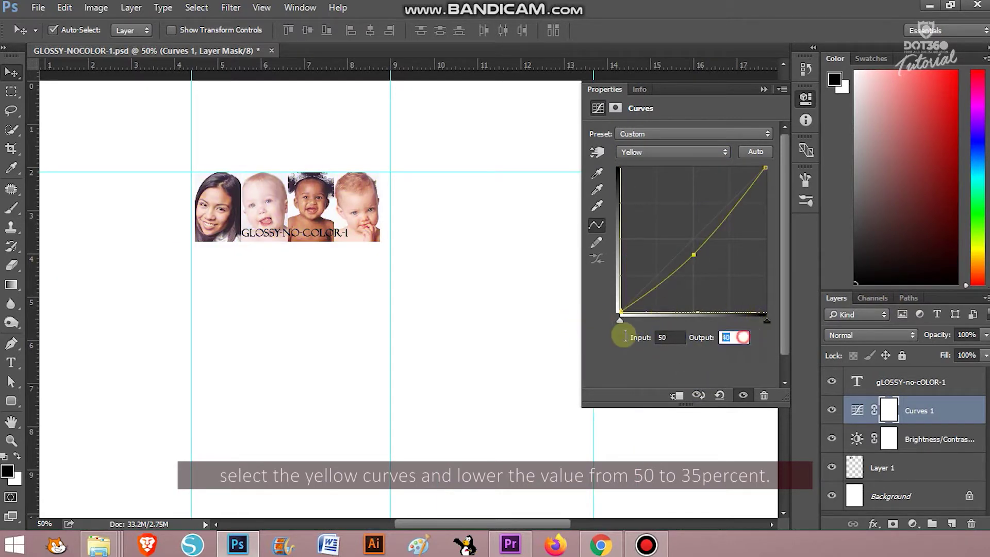
type("35")
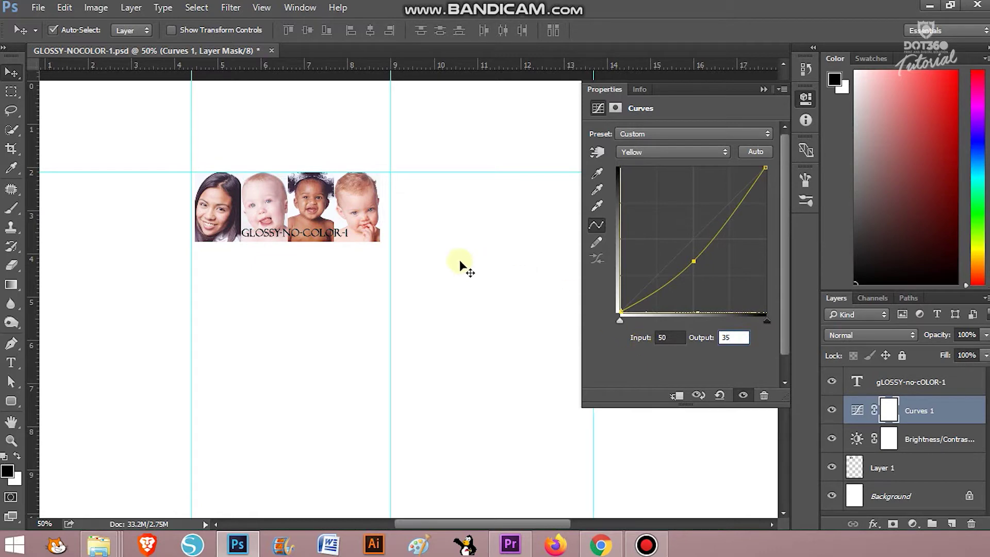
left_click(460, 265)
key("ctrl+shift+s")
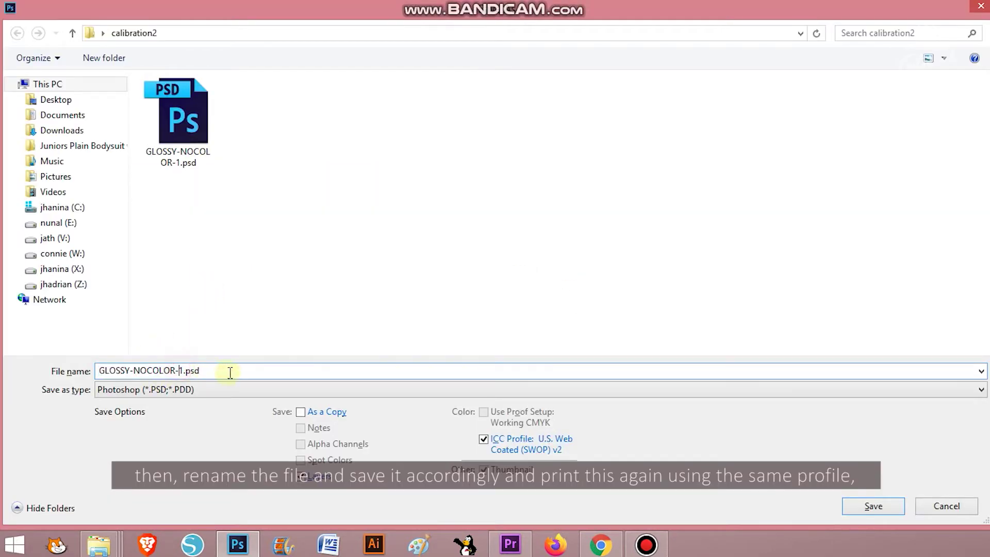
Save GLOSSY-NOCOLOR-2.psd and print it on Epson Ultra Glossy with No Color Adjustment, accepting clipping.
key("Return")
left_click(655, 202)
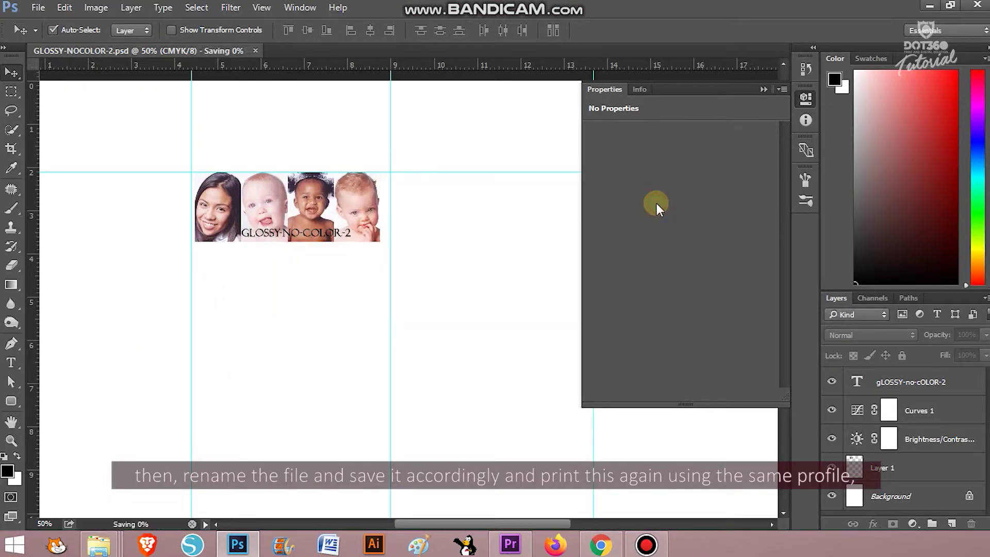
key("ctrl+p")
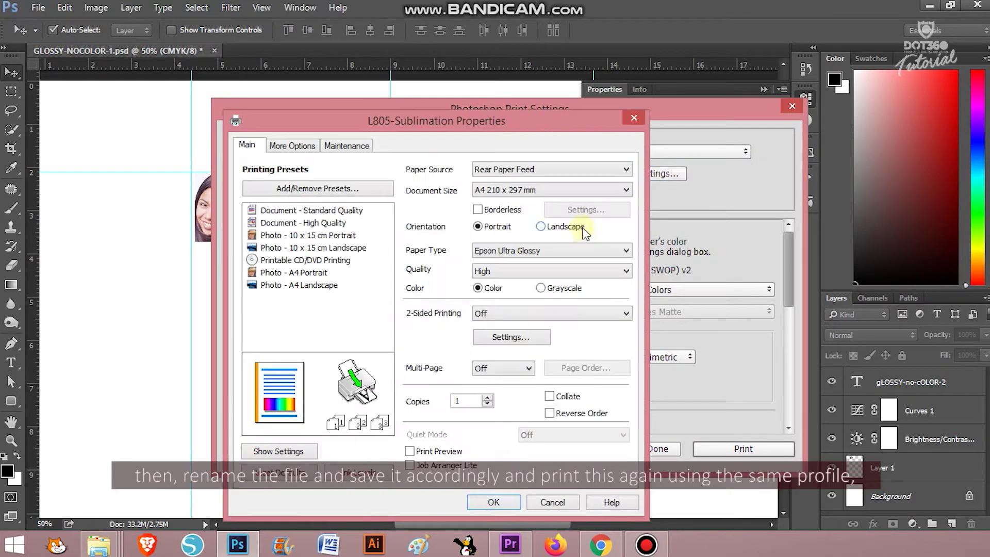
left_click(517, 258)
left_click(292, 145)
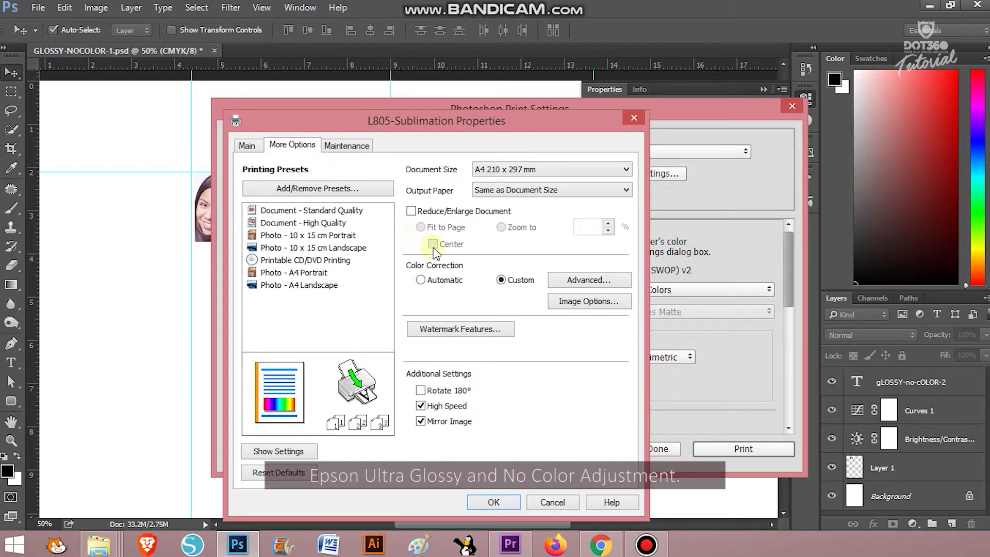
left_click(584, 281)
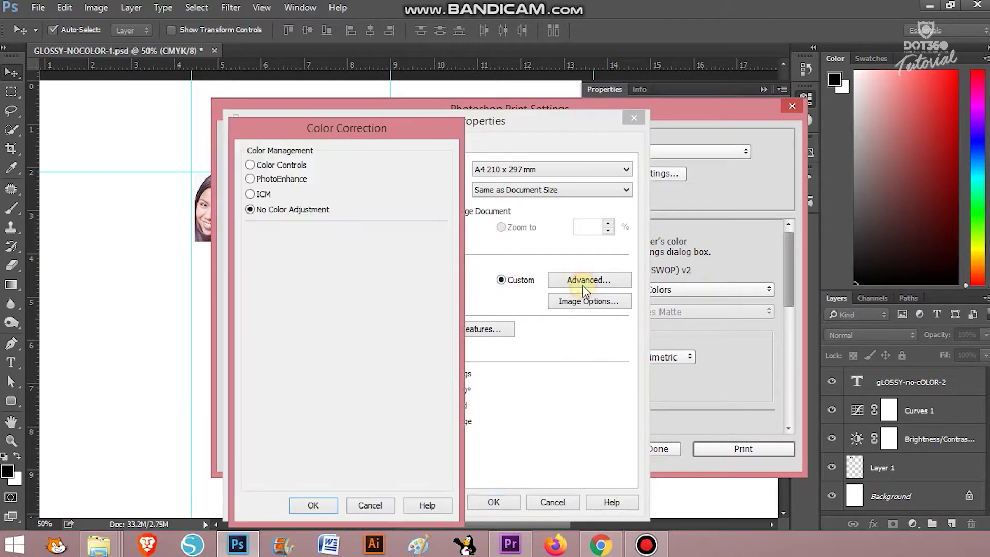
left_click(315, 506)
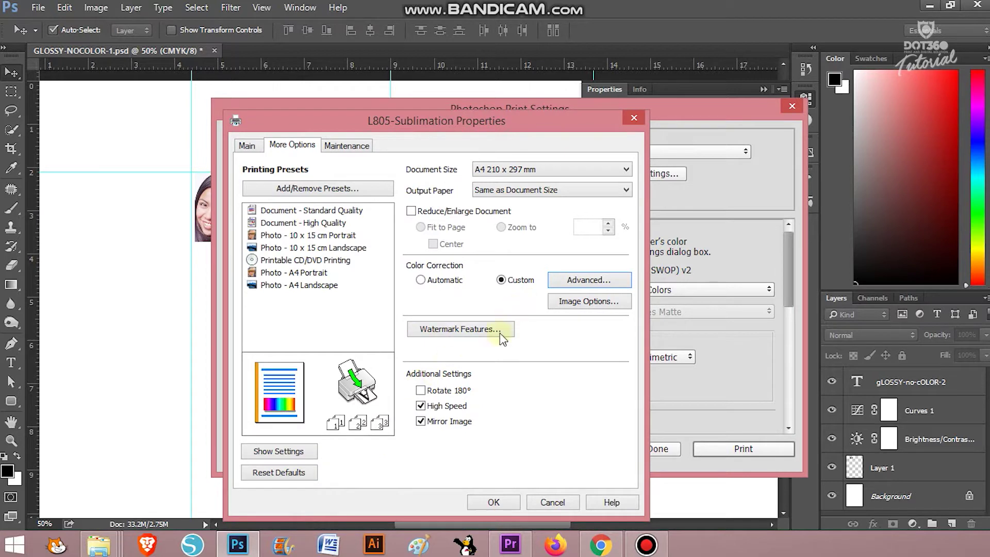
left_click(503, 502)
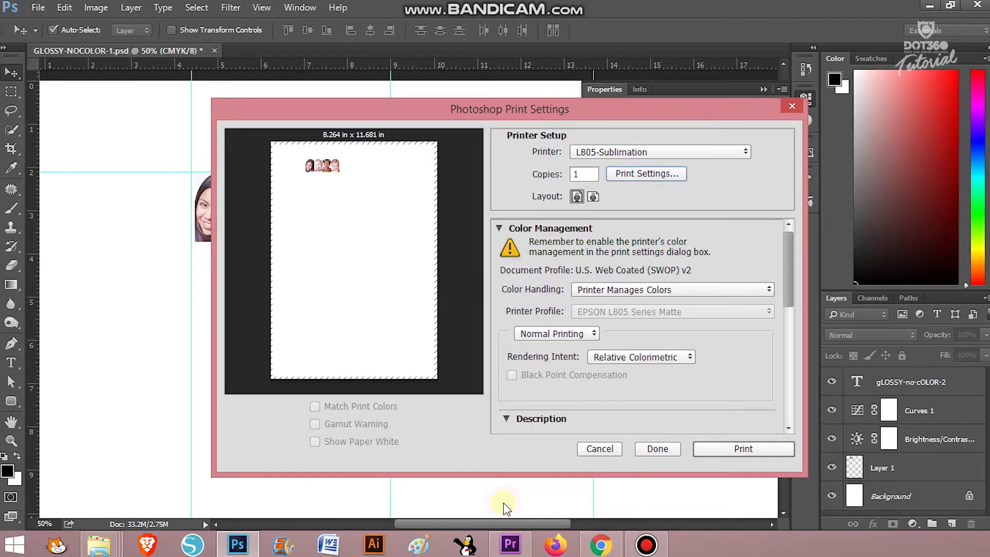
left_click(752, 446)
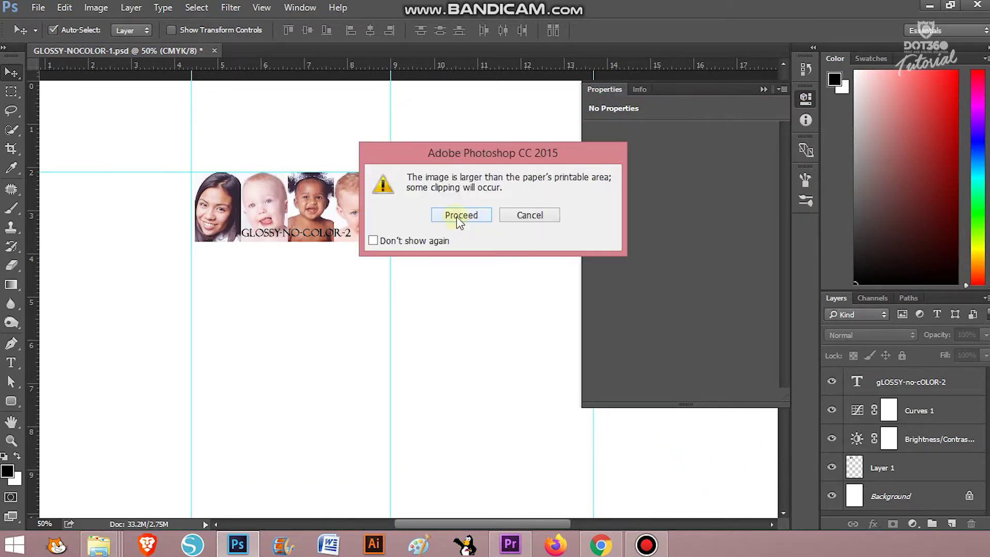
left_click(456, 216)
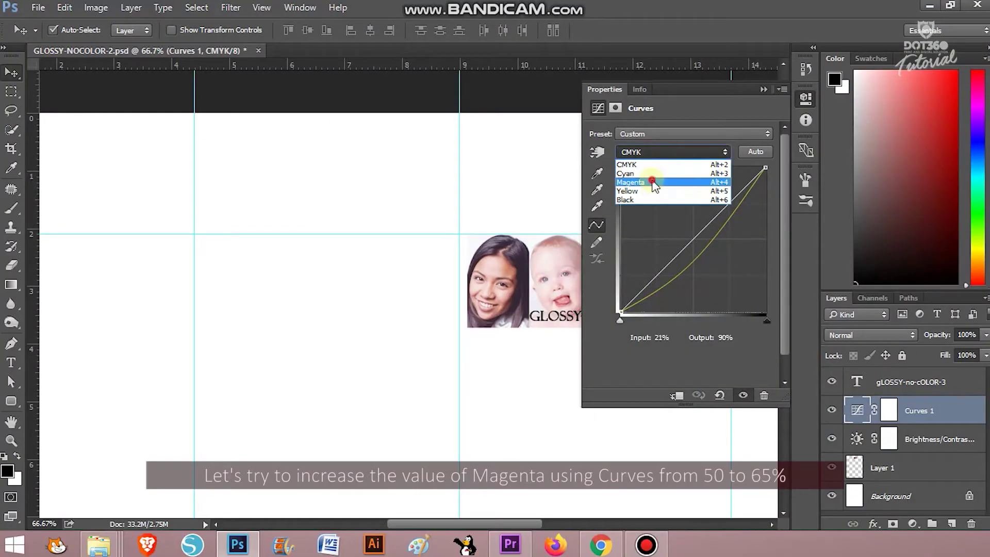
Switch the Curves adjustment to the Magenta channel.
left_click(652, 182)
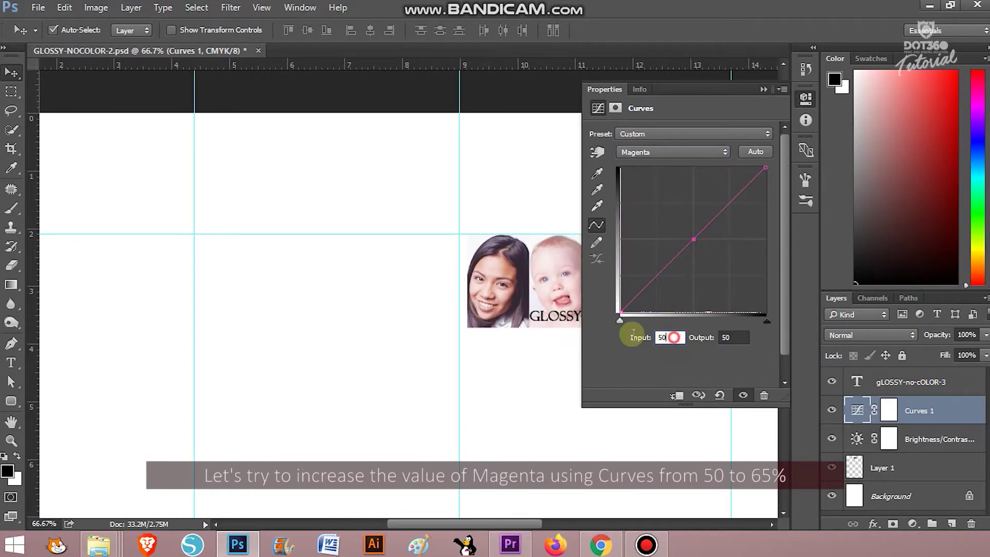
Set the Magenta curve point to input 50 and output 65.
key("BackSpace")
type("0")
left_click(733, 337)
type("65")
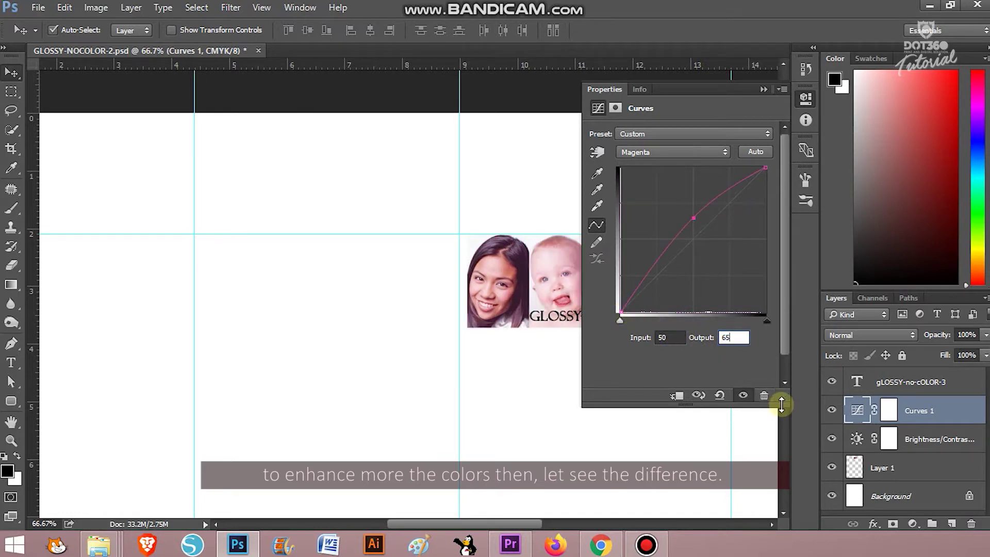
left_click(564, 196)
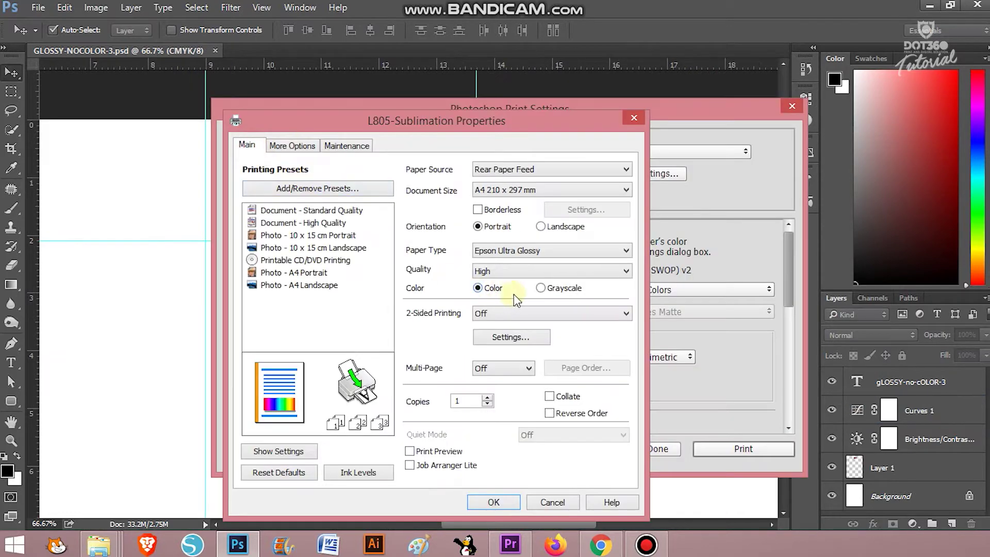
left_click(503, 257)
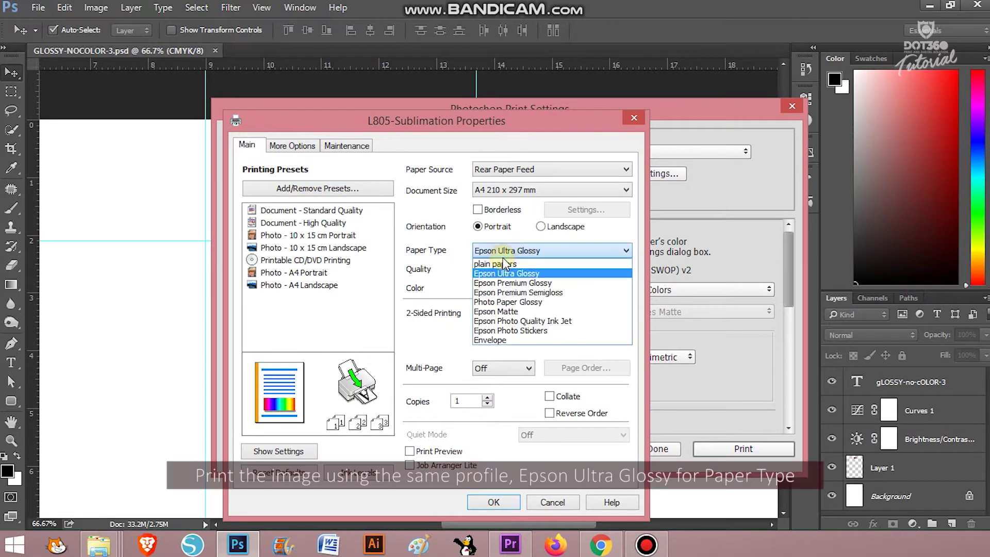
Print the magenta-boosted version on the L805-Sublimation printer at High quality with No Color Adjustment.
left_click(514, 270)
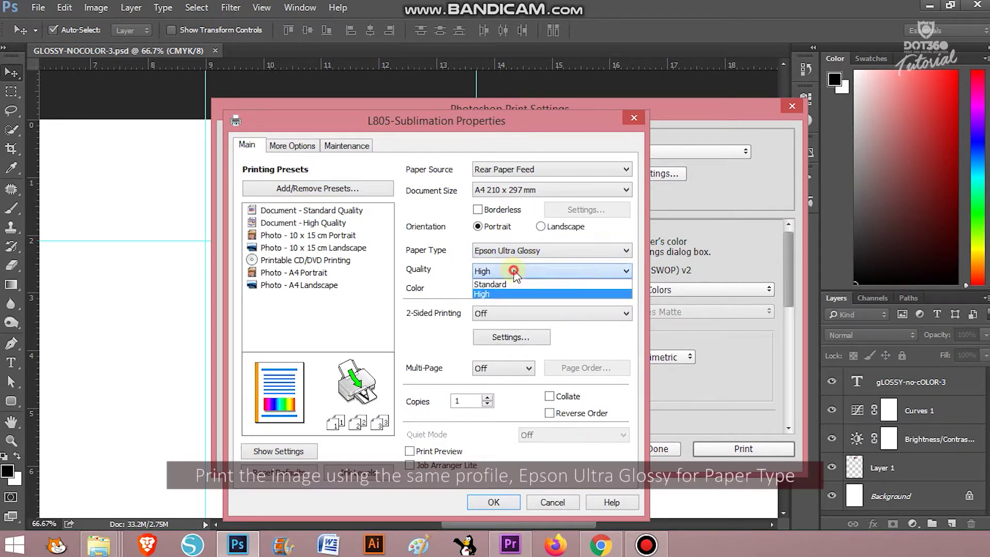
left_click(514, 270)
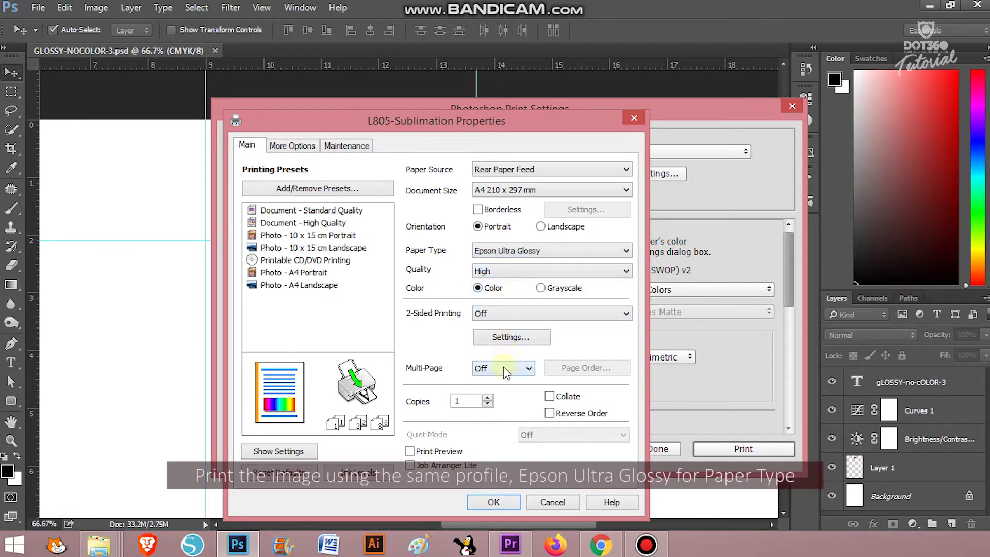
left_click(293, 147)
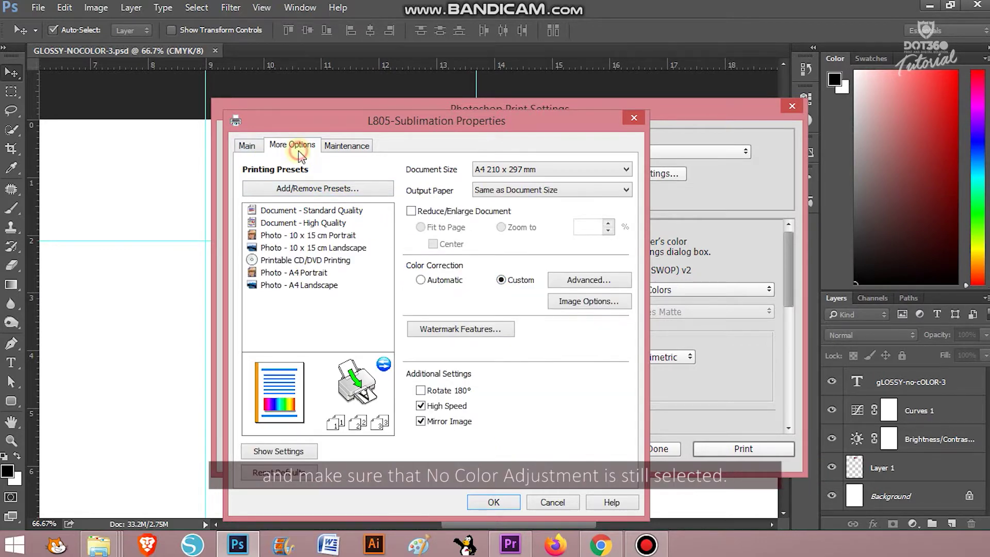
left_click(569, 281)
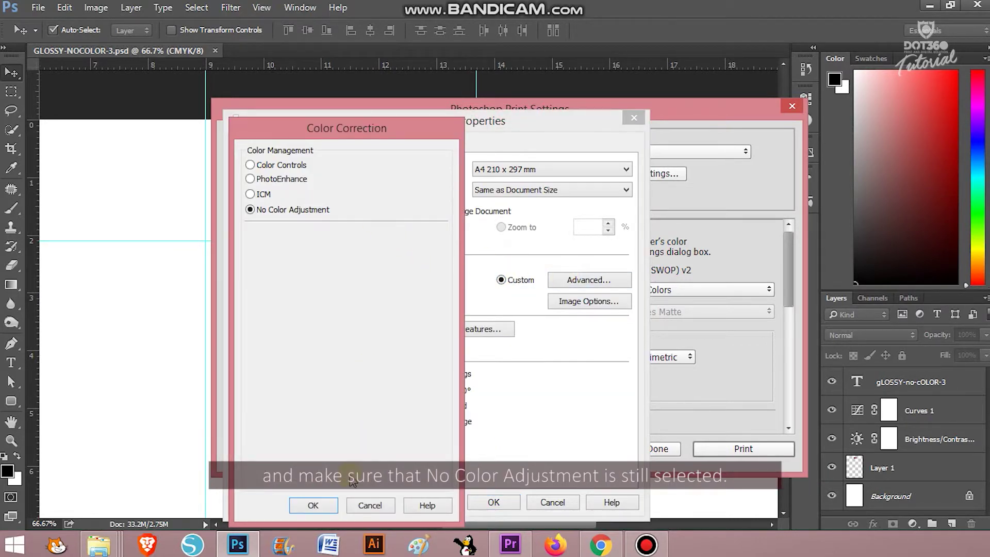
left_click(326, 505)
left_click(511, 503)
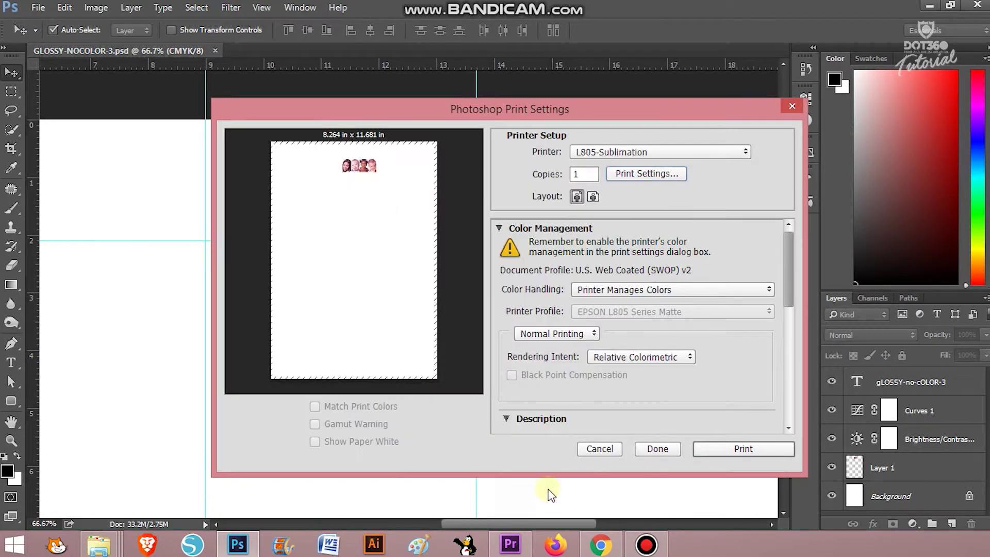
left_click(724, 449)
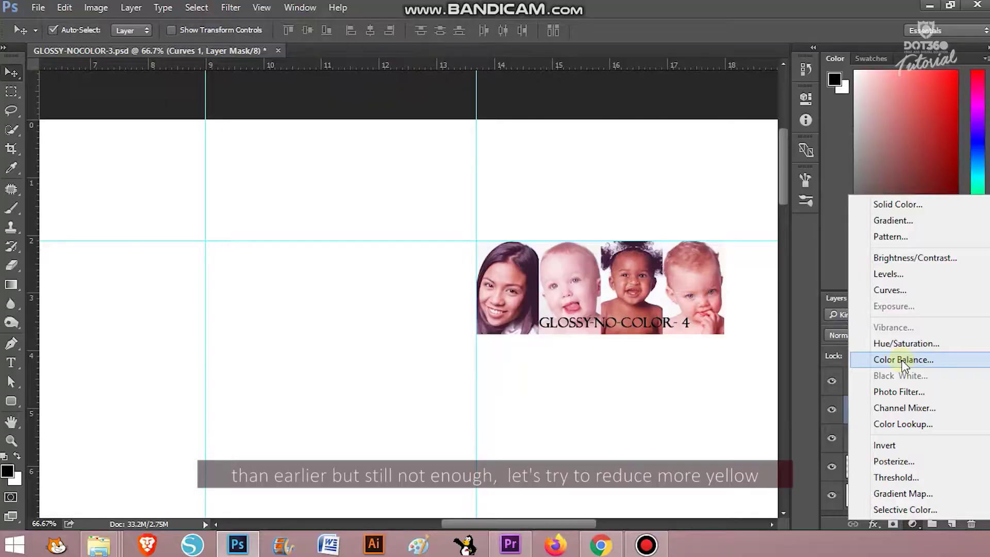
Add a Color Balance layer shifting midtones +82 toward blue, saved as GLOSSY-NOCOLOR-4.psd.
left_click(902, 360)
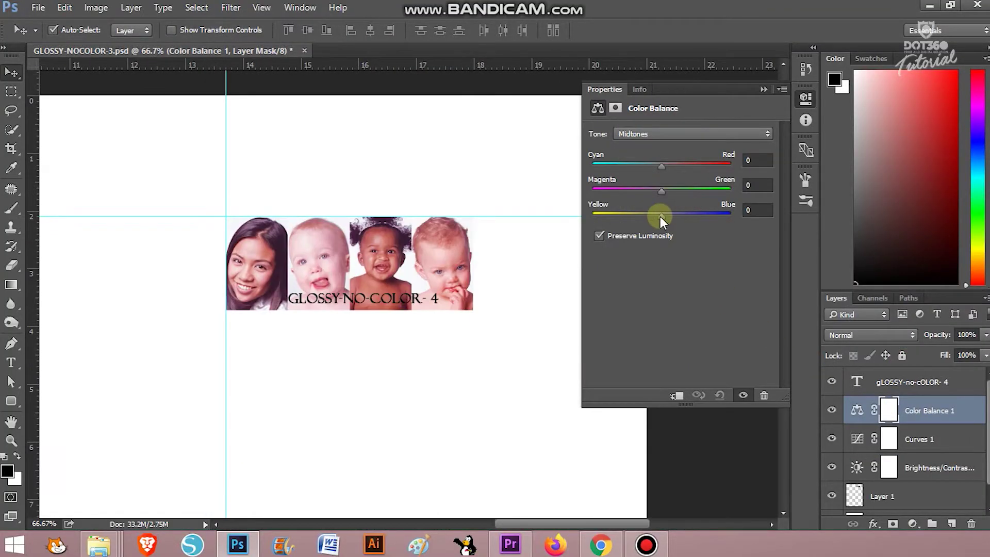
left_click_drag(660, 215, 685, 211)
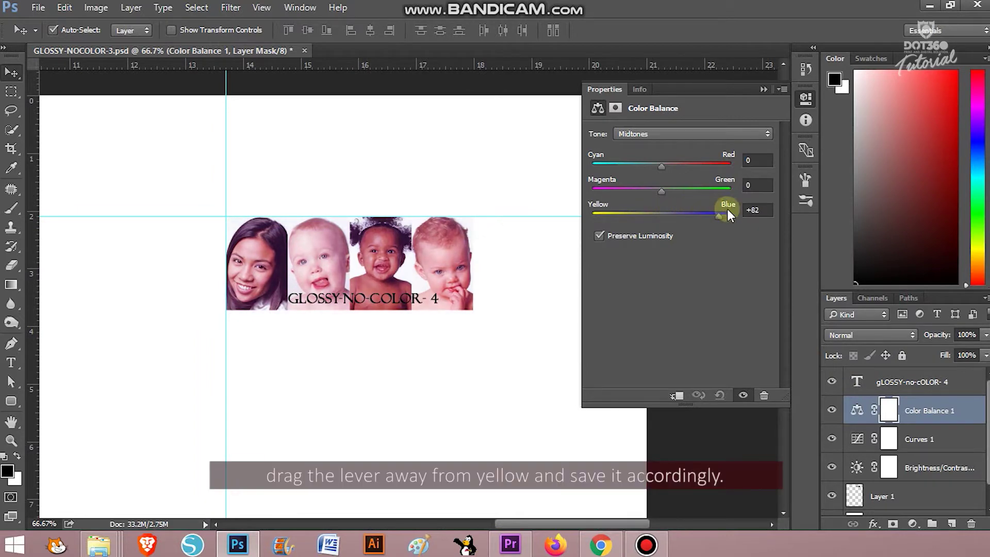
key("ctrl+shift+s")
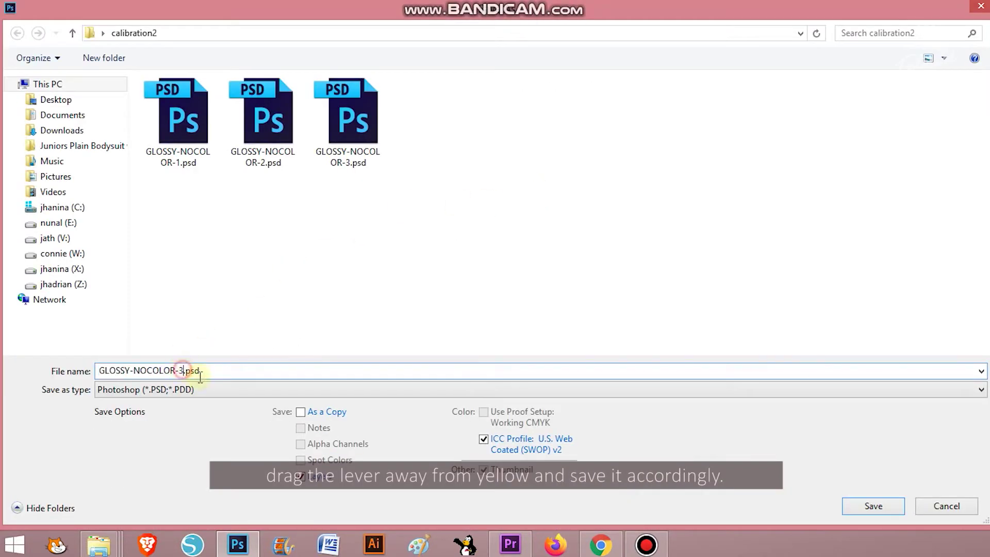
left_click(871, 506)
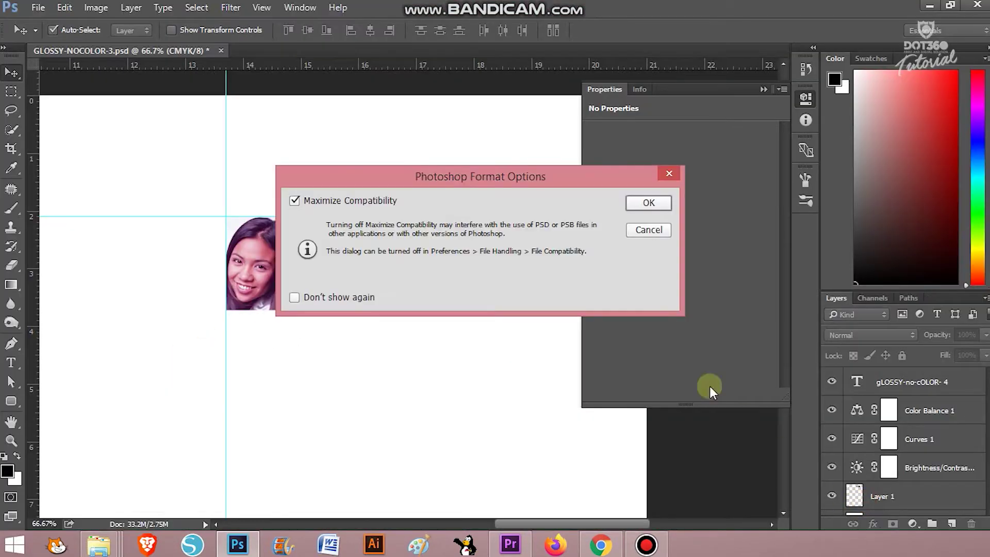
left_click(651, 202)
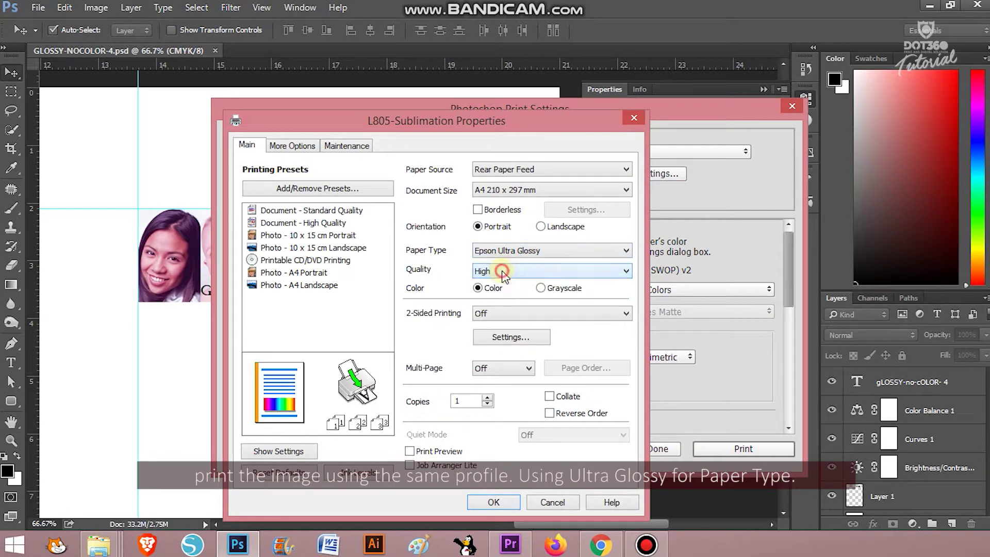
Print the Color Balance version with No Color Adjustment set in the printer's Advanced options.
left_click(302, 145)
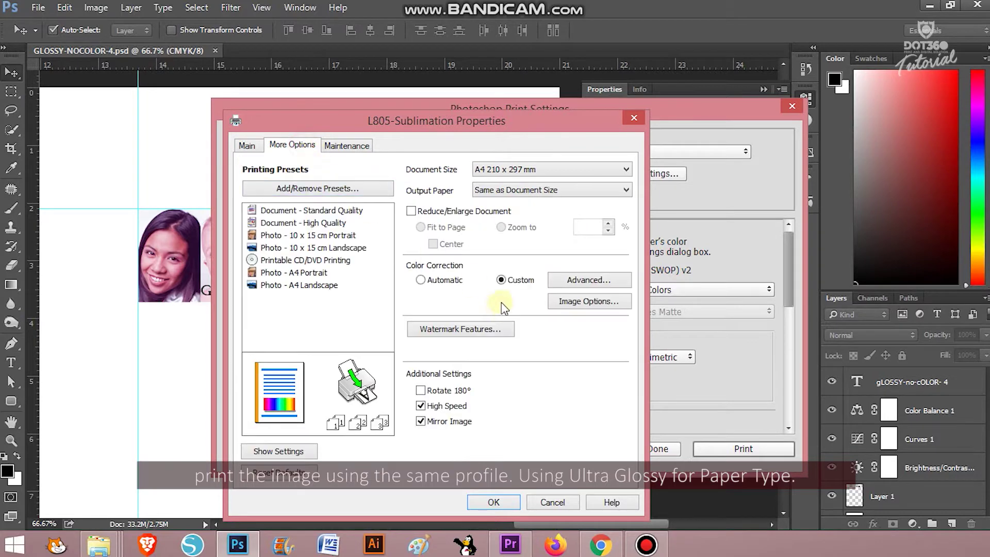
left_click(567, 280)
left_click(315, 504)
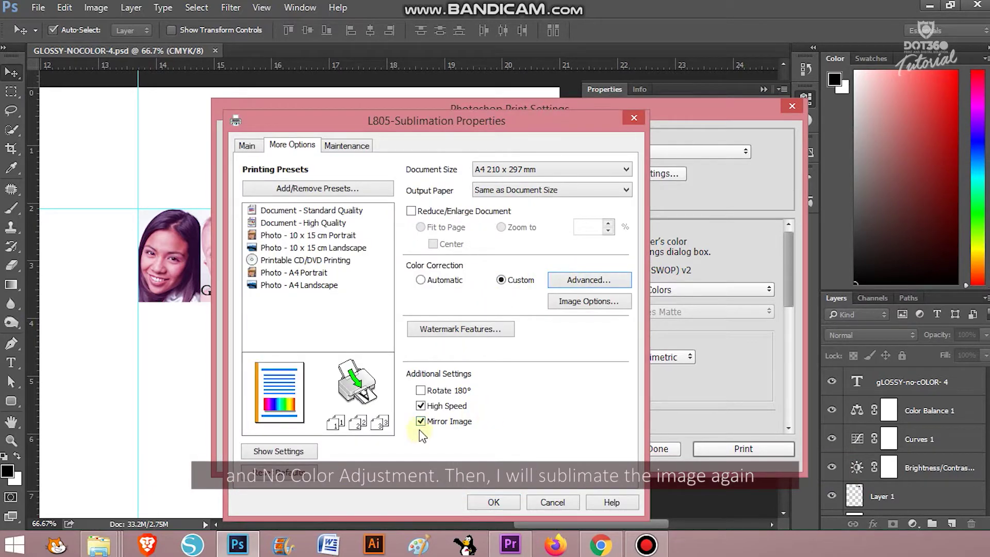
left_click(499, 503)
left_click(722, 452)
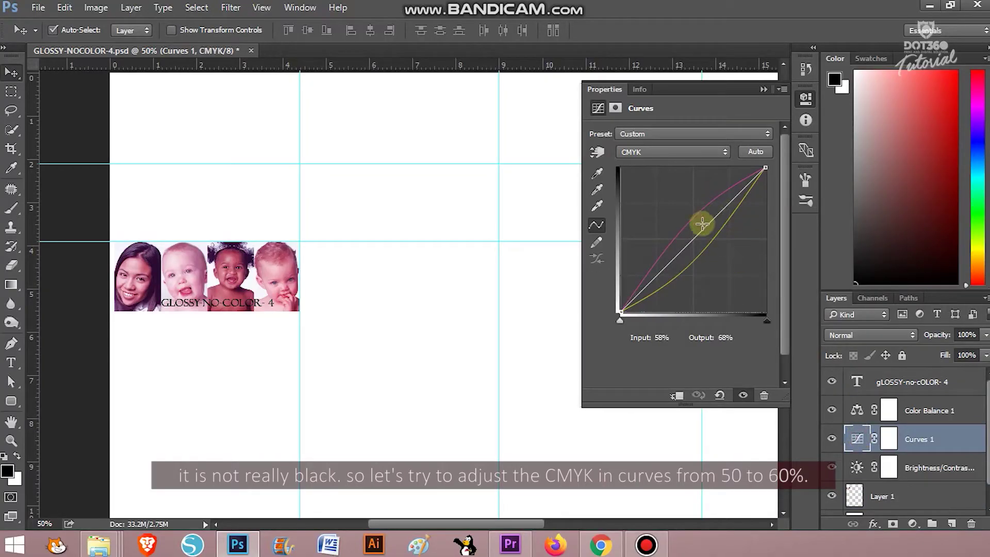
Set the CMYK curve output to 60 and save as GLOSSY-NOCOLOR-5.psd.
type("60")
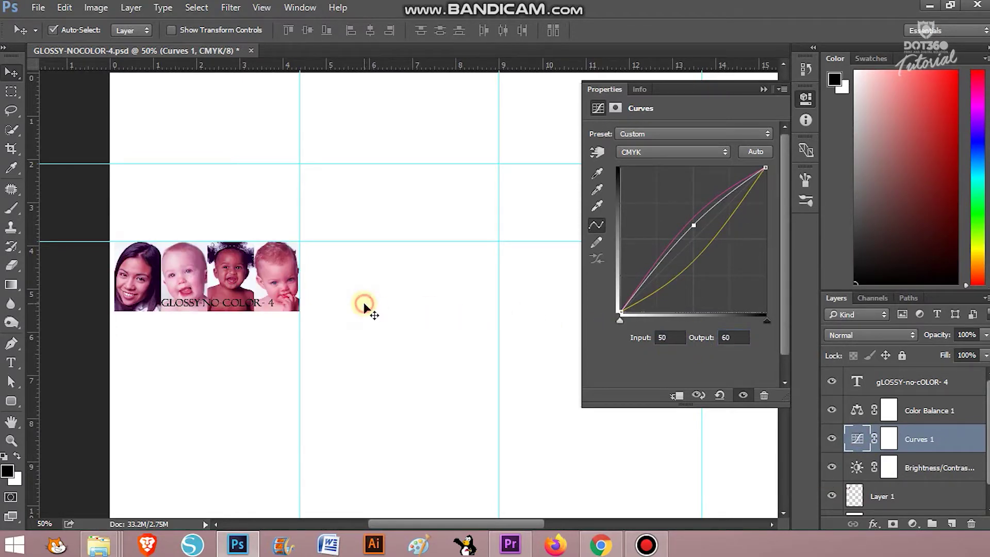
key("ctrl+shift+s")
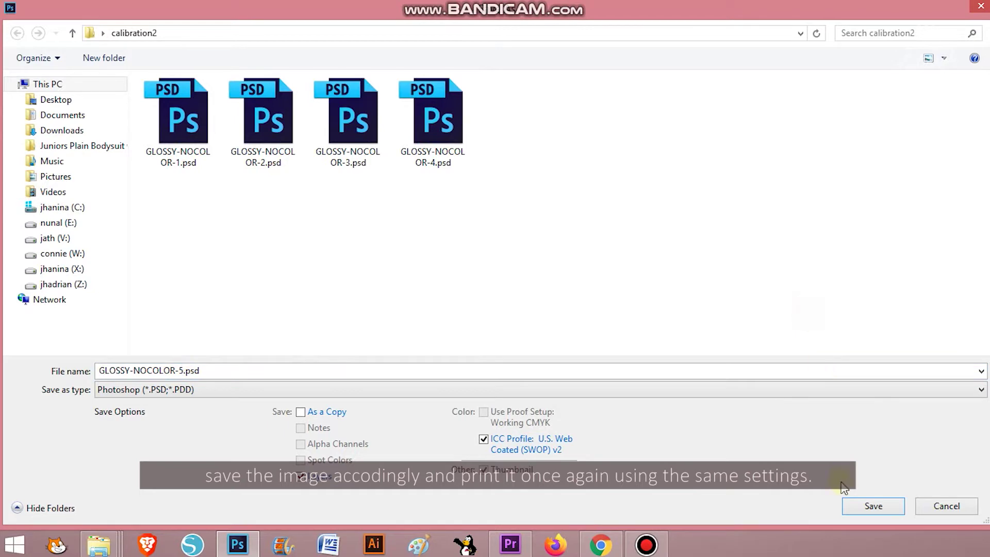
left_click(855, 503)
key("Return")
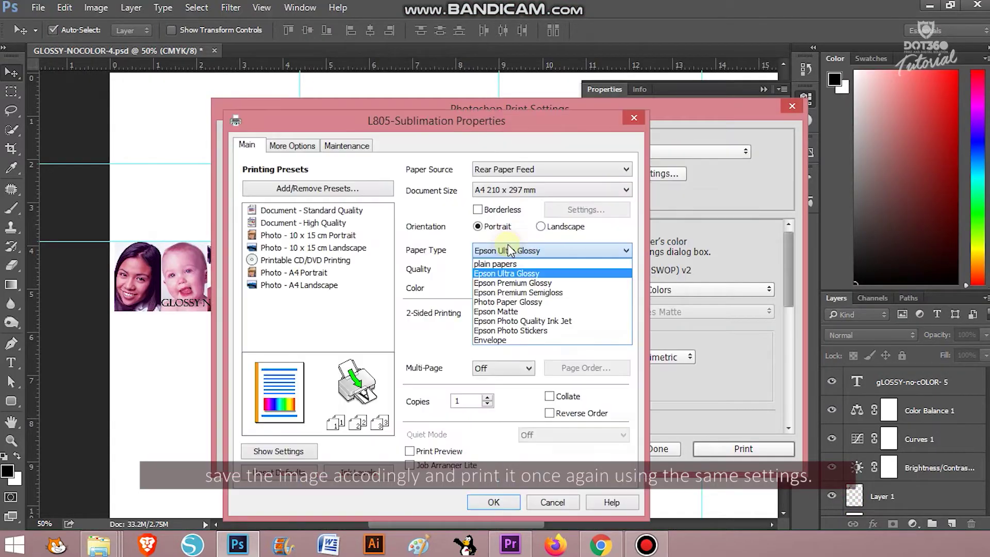
Print it on Epson Ultra Glossy at High quality with No Color Adjustment.
left_click(505, 263)
left_click(500, 271)
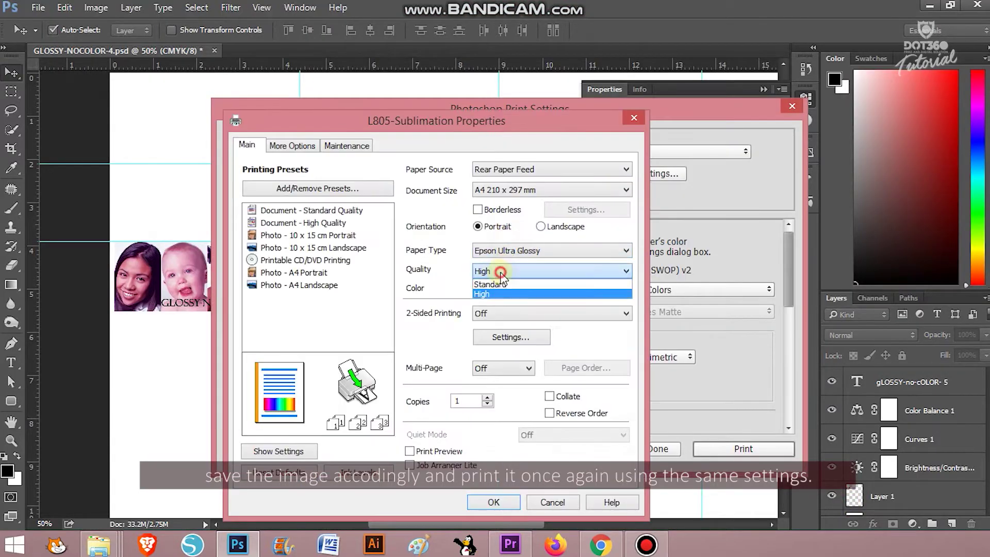
left_click(500, 271)
left_click(292, 145)
left_click(568, 279)
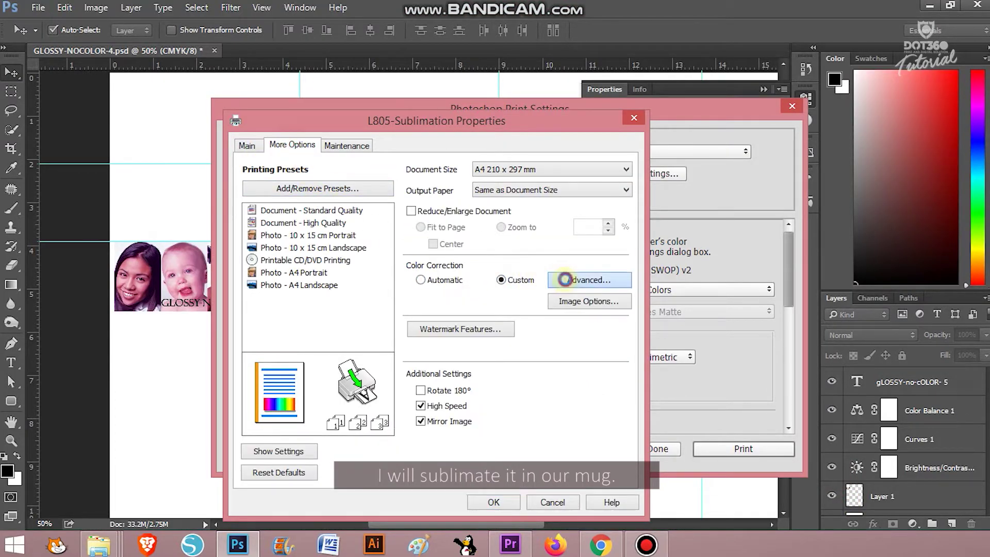
left_click(254, 217)
left_click(309, 503)
left_click(494, 502)
left_click(732, 448)
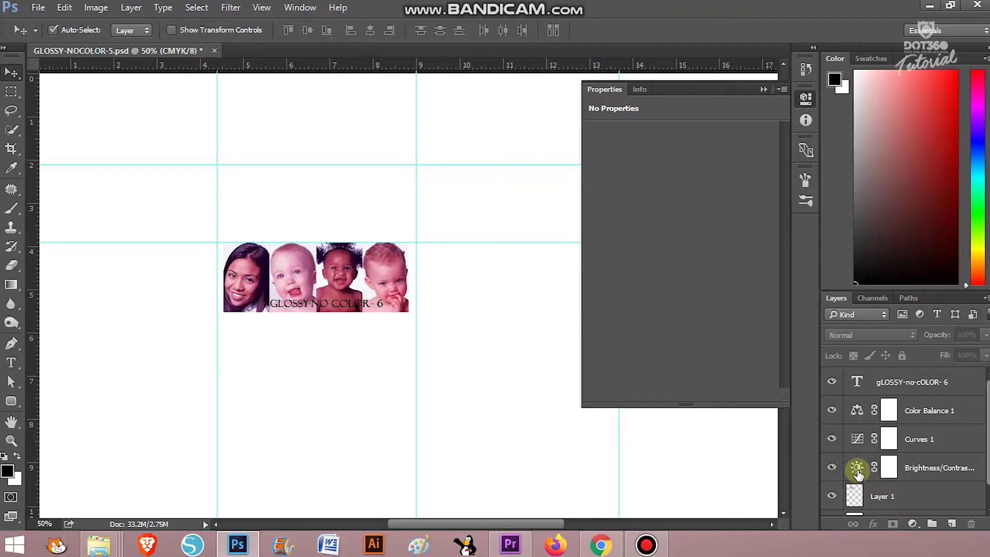
Raise Brightness to 80 and save the document as GLOSSY-NOCOLOR-6.psd.
left_click(857, 469)
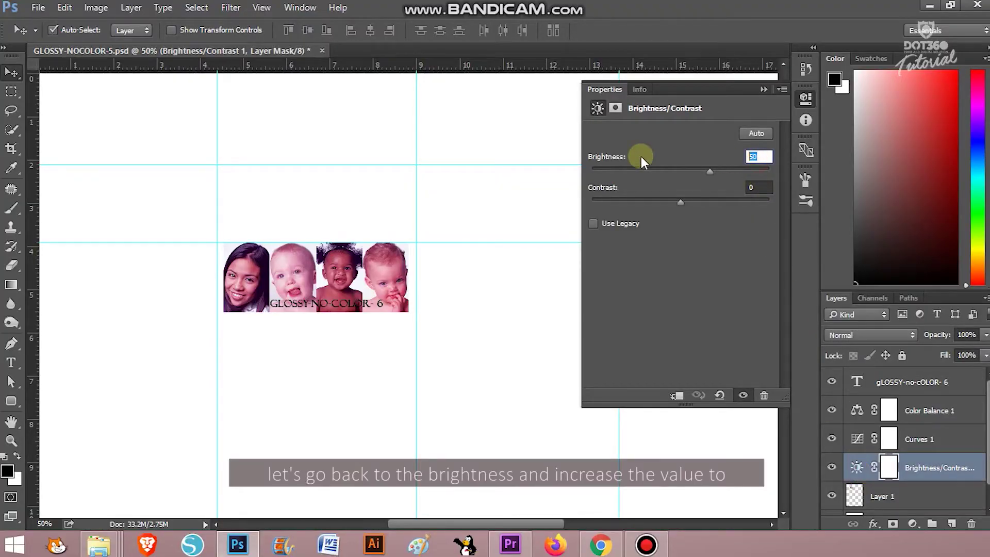
type("80")
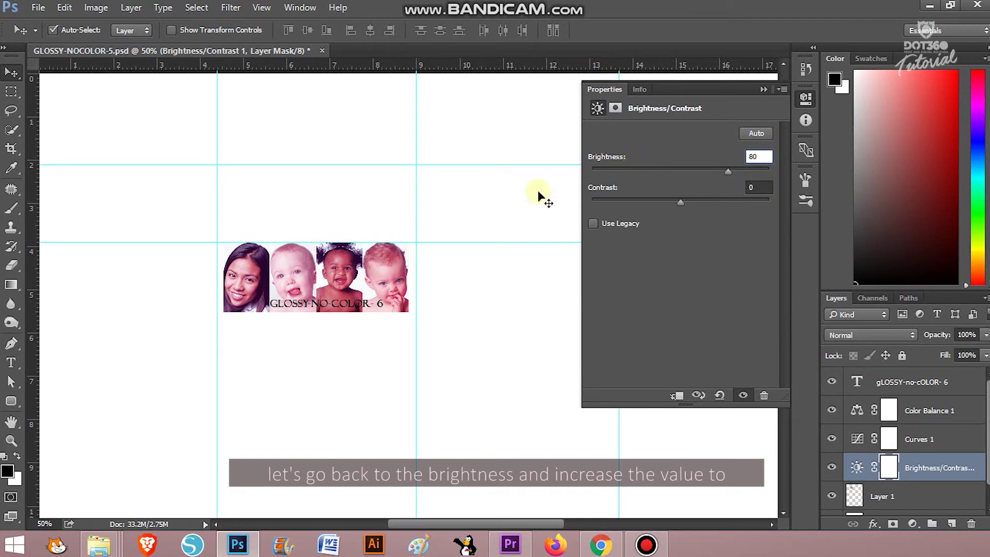
left_click(240, 226)
left_click(211, 228)
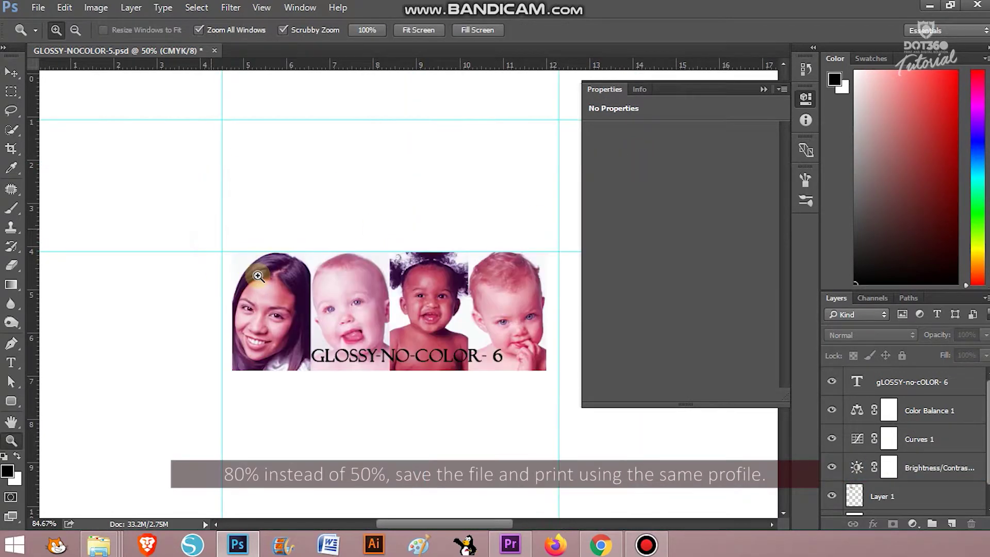
key("ctrl+shift+s")
key("Return")
key("Return")
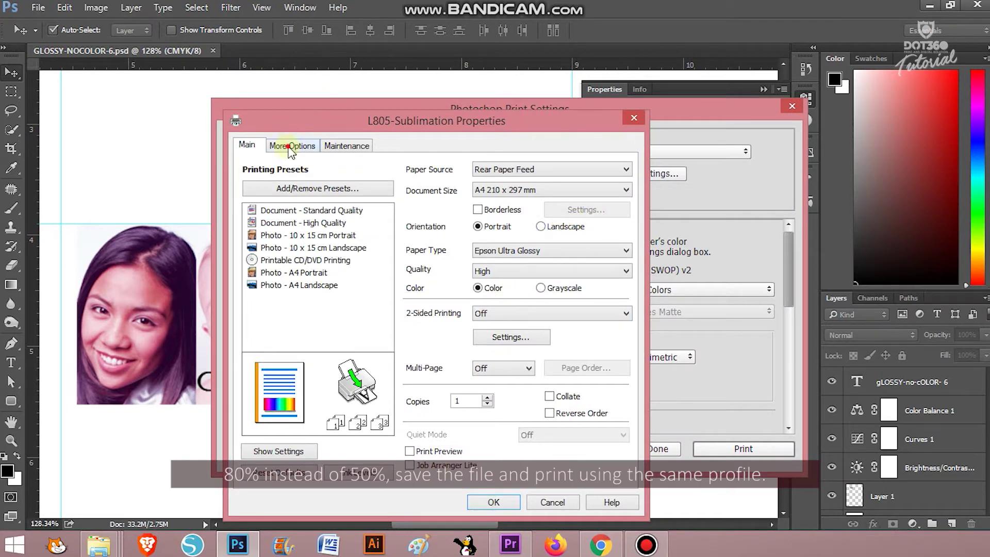
Print it with No Color Adjustment, proceeding past the clipping warning.
left_click(291, 146)
left_click(590, 280)
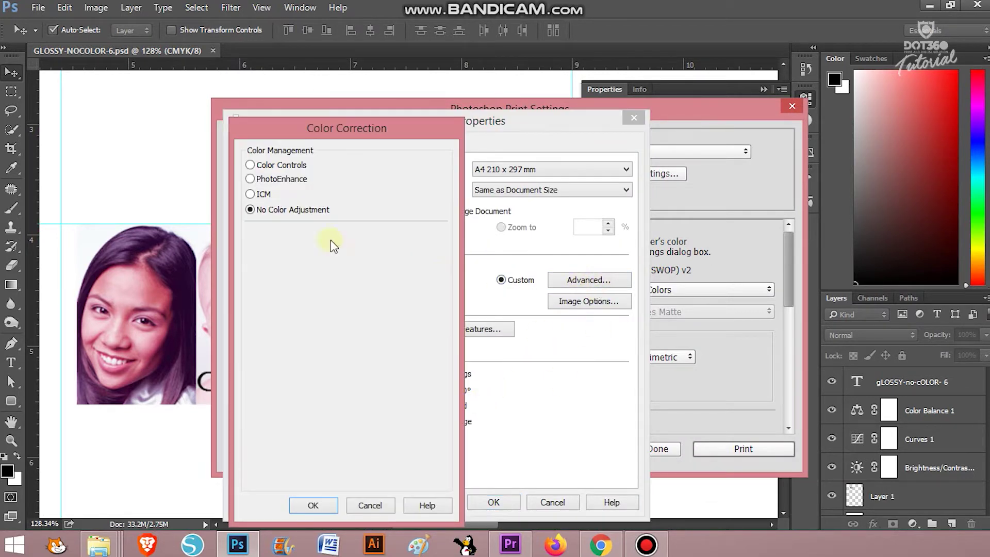
left_click(313, 505)
left_click(493, 502)
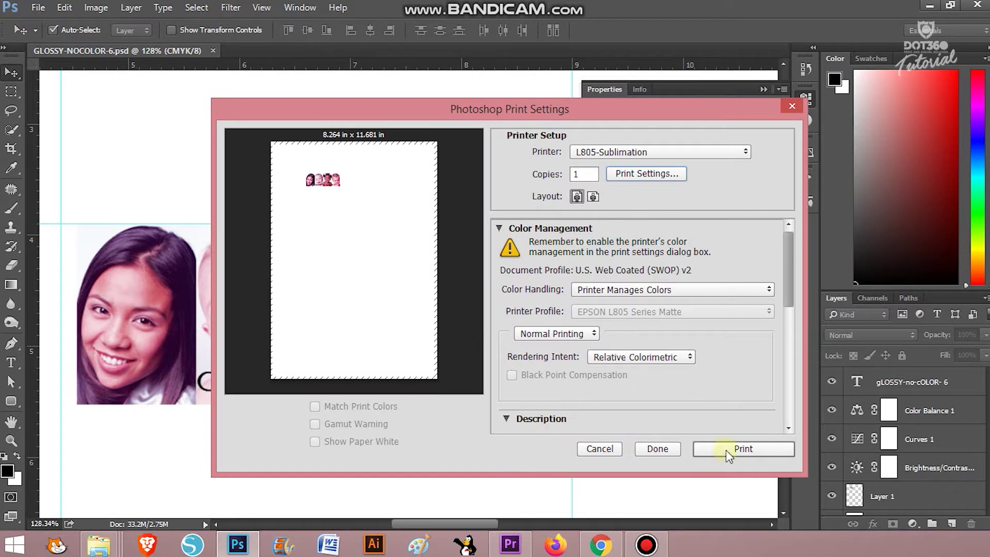
left_click(735, 448)
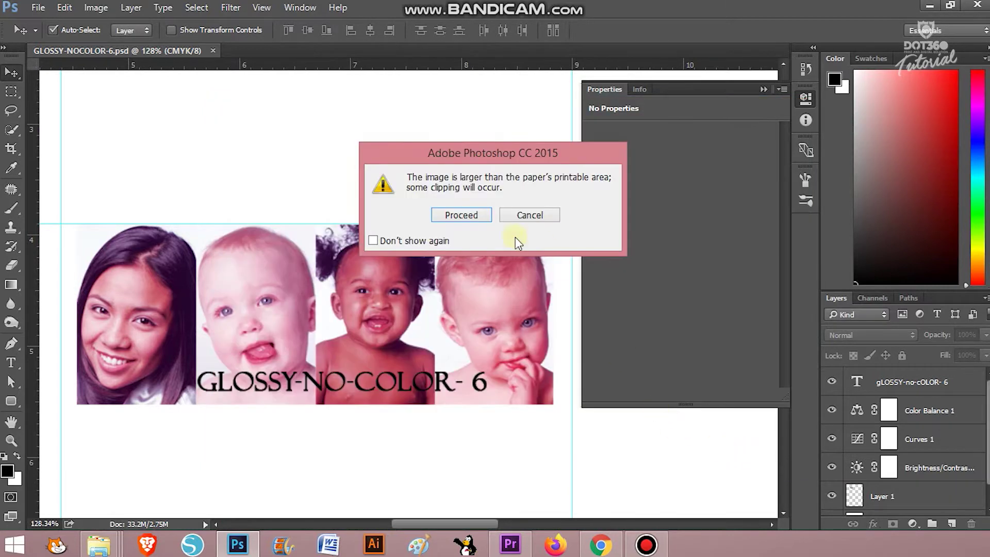
left_click(461, 215)
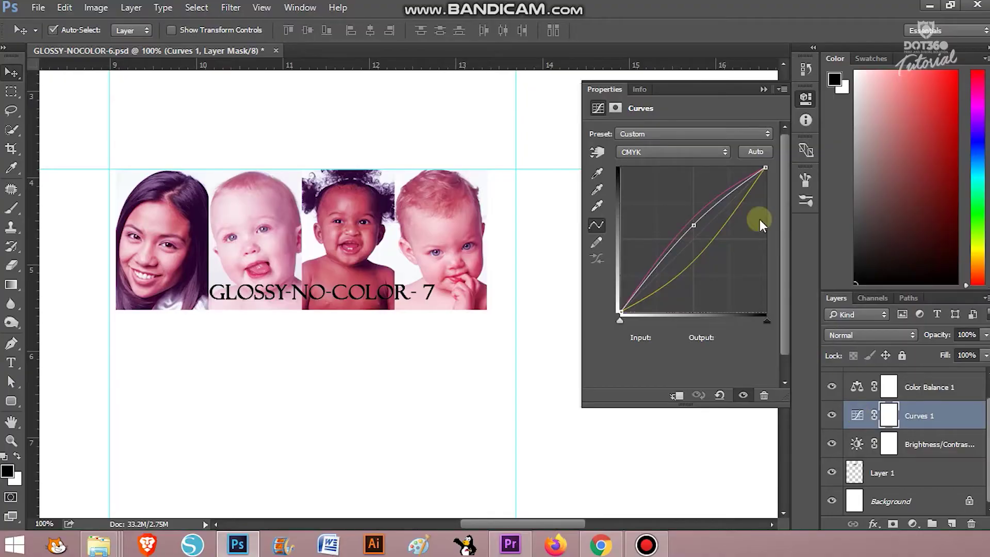
Lift the Black curve midpoint to output 70 and save as GLOSSY-NOCOLOR-7.psd.
left_click(674, 201)
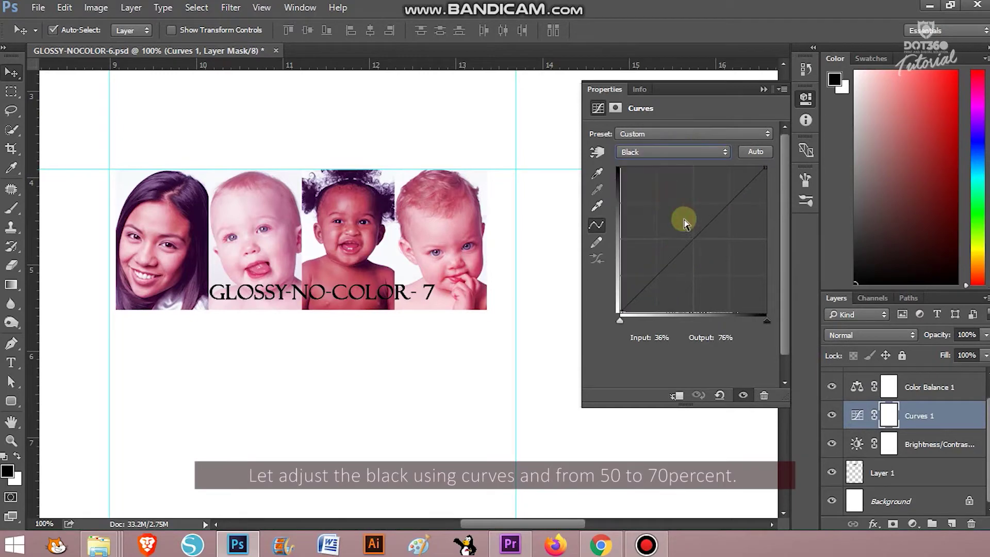
left_click_drag(698, 242, 693, 214)
type("70")
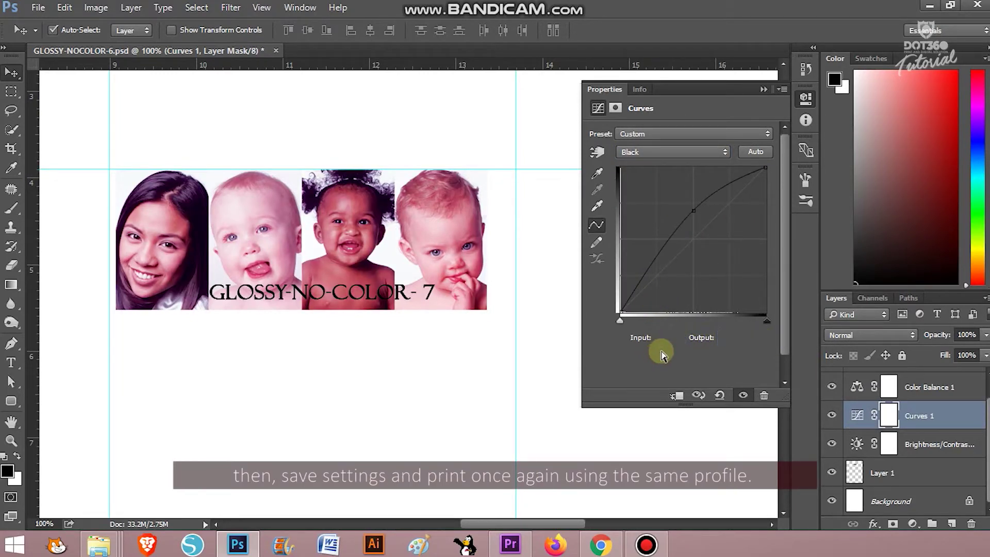
key("ctrl+shift+s")
type("7.psd")
key("Return")
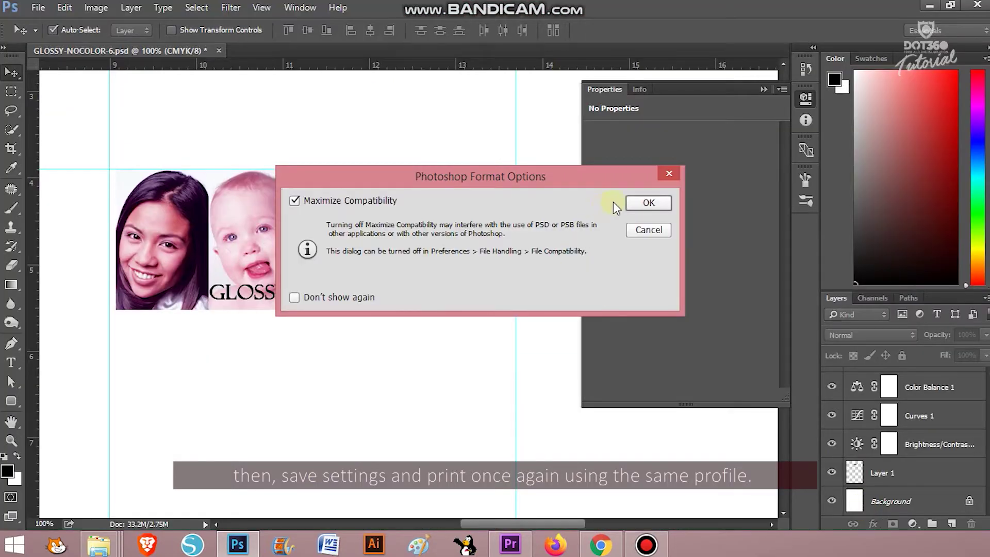
left_click(647, 202)
Print the test with No Color Adjustment, proceeding past the clipping warning.
key("ctrl+p")
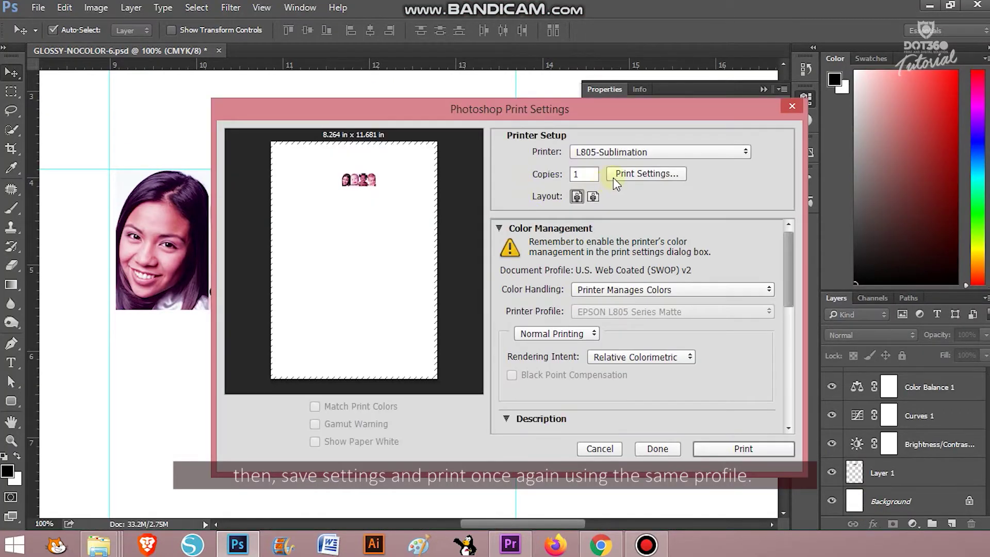
left_click(263, 149)
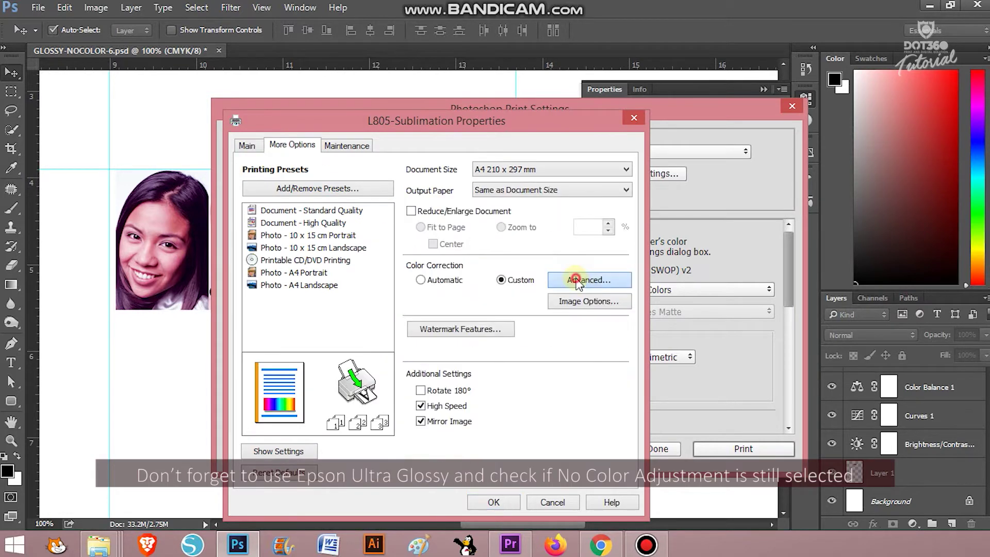
left_click(586, 279)
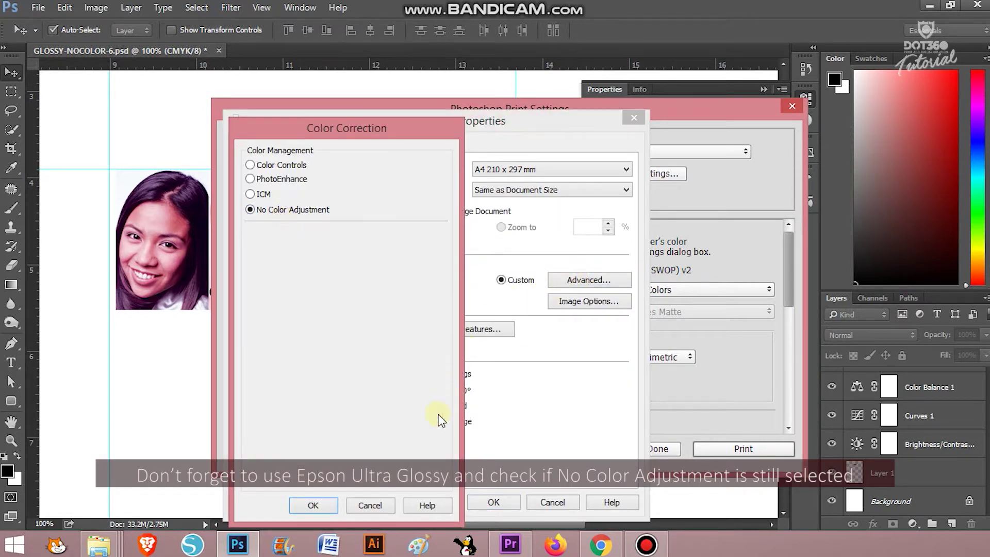
left_click(313, 505)
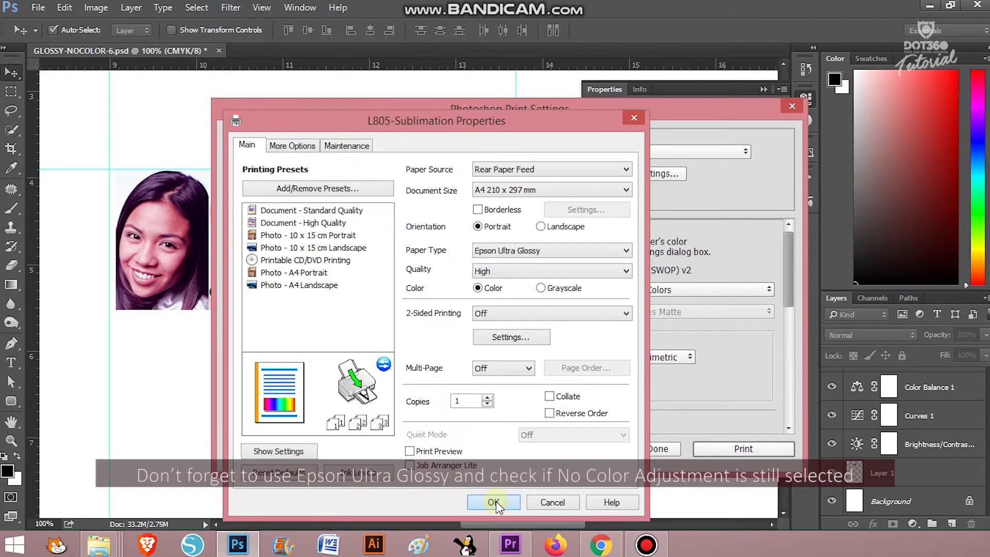
left_click(493, 502)
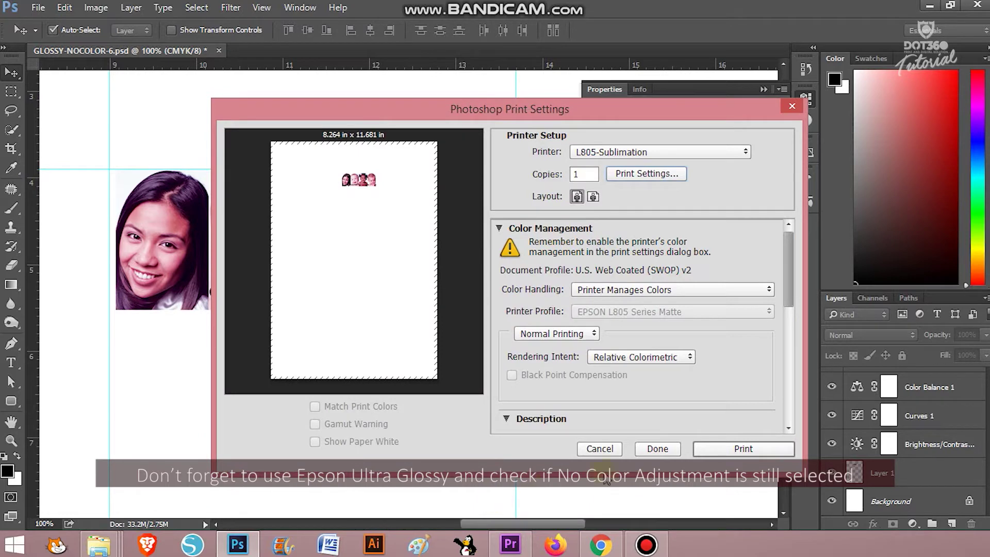
left_click(715, 450)
left_click(477, 215)
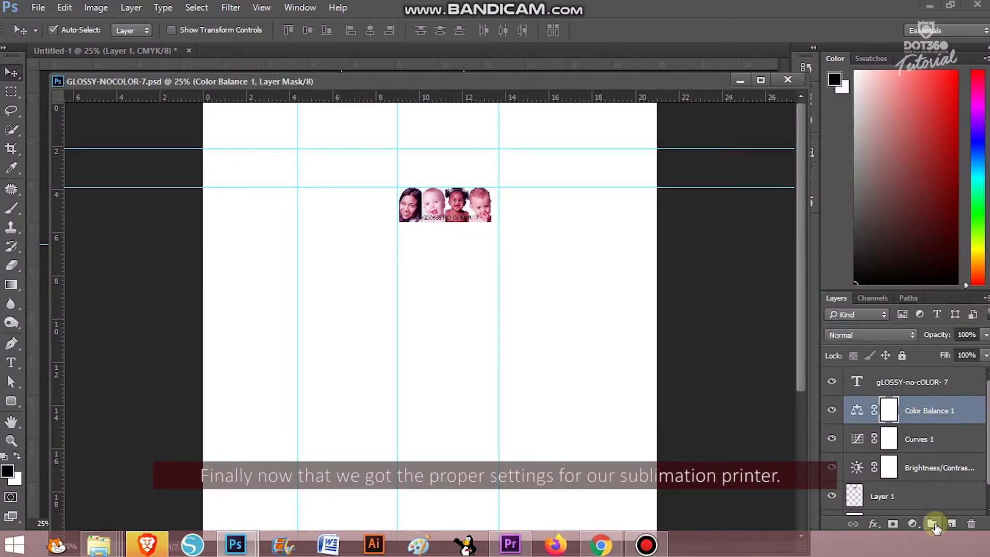
Create a new layer group named COLOR PROFILE.
left_click(933, 523)
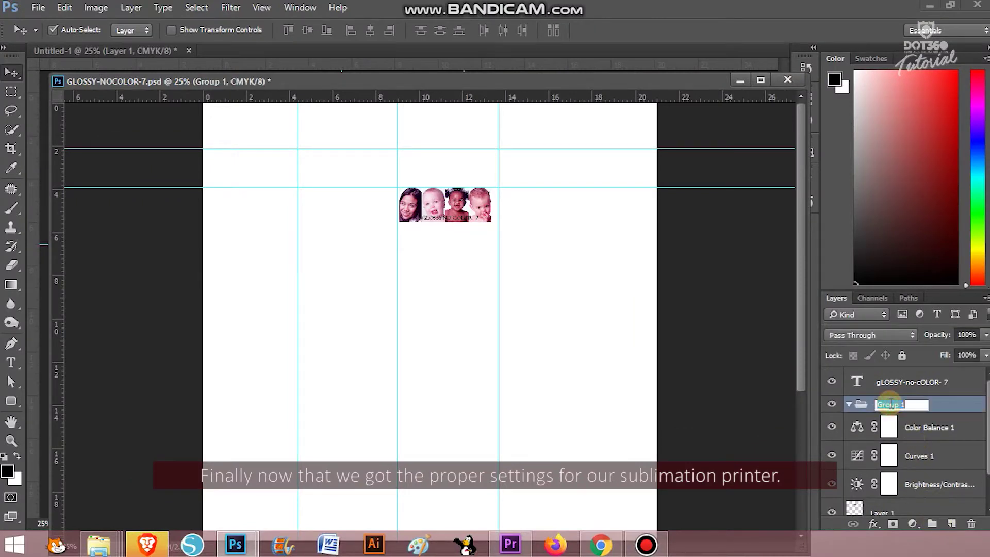
left_click(891, 405)
type("CALIBRAT")
key("BackSpace")
key("BackSpace")
key("BackSpace")
key("BackSpace")
key("BackSpace")
key("BackSpace")
key("BackSpace")
key("BackSpace")
type("COLOR PROFILE")
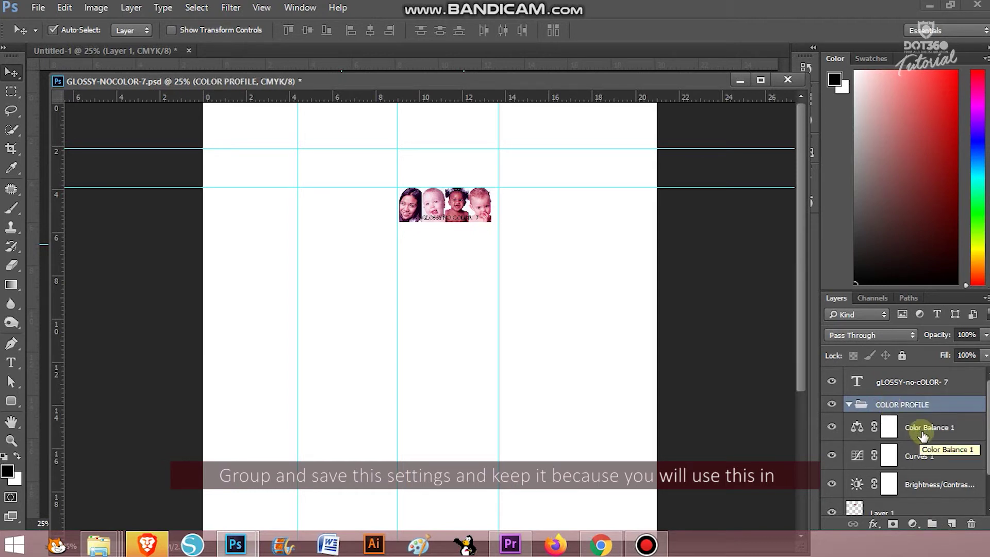
Move Color Balance 1, Curves 1 and Brightness/Contrast into the group and collapse it.
left_click(922, 433)
left_click(909, 456, "shift")
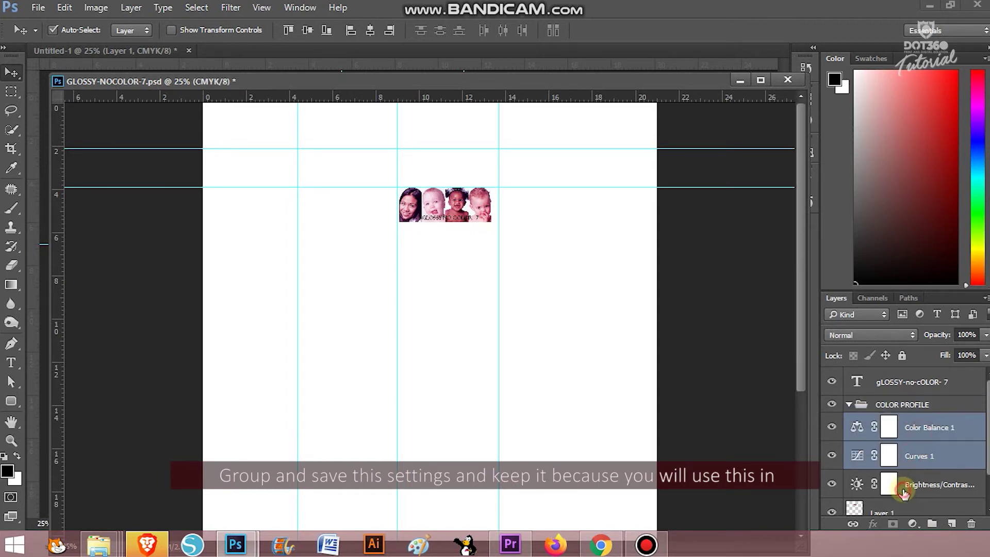
left_click(902, 487, "shift")
left_click_drag(909, 429, 914, 406)
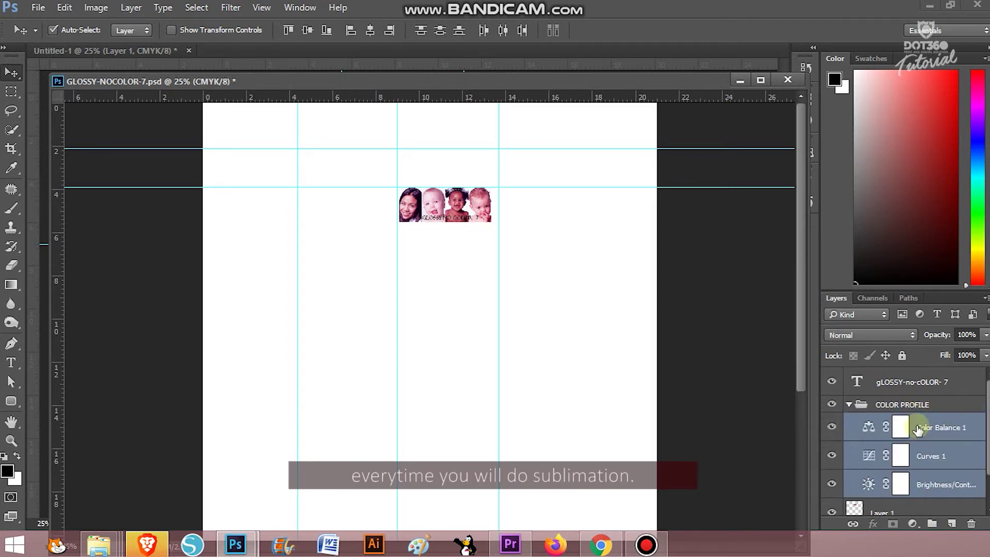
left_click(848, 404)
left_click(848, 405)
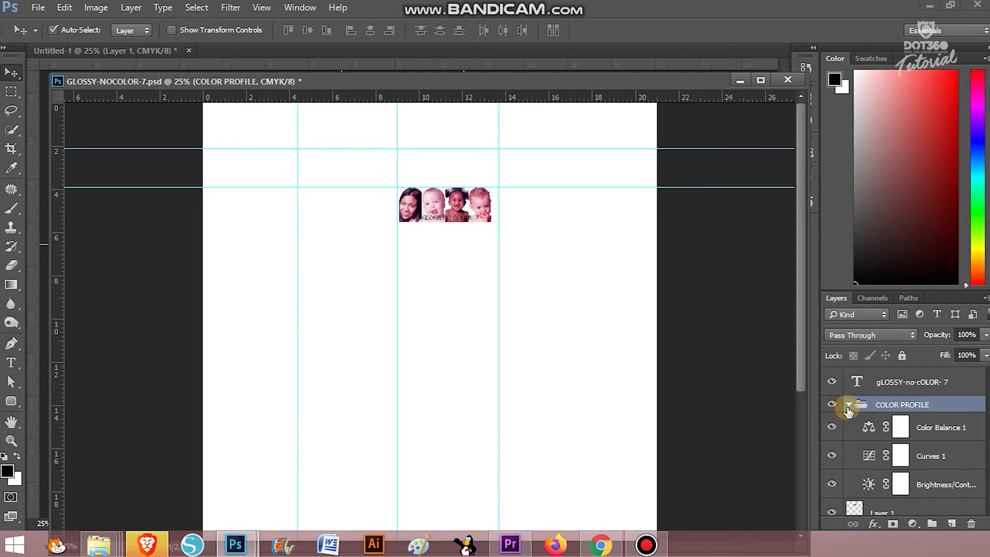
left_click(848, 405)
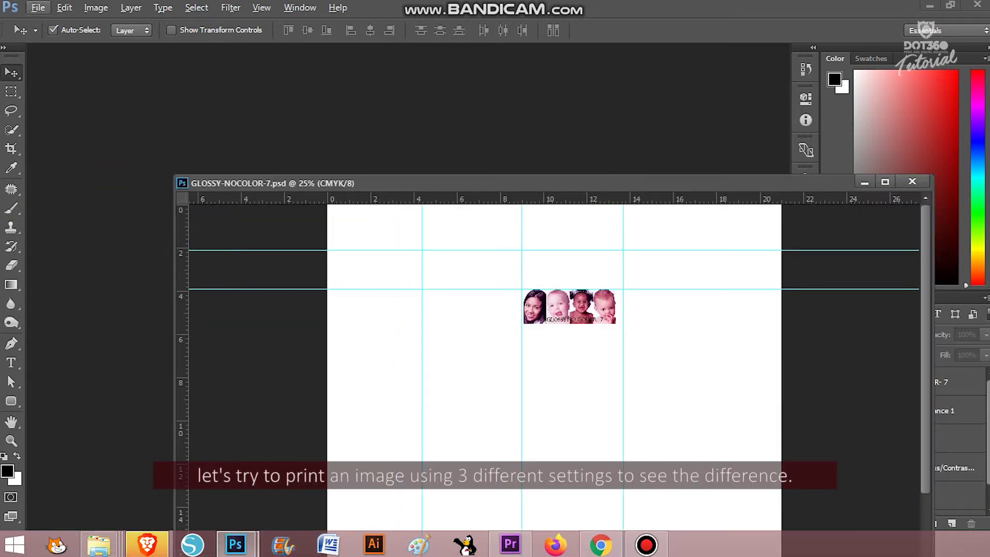
Place the downloaded face-paintings photo on the CMYK Untitled-1 page, scaled down toward the top-left.
key("ctrl+o")
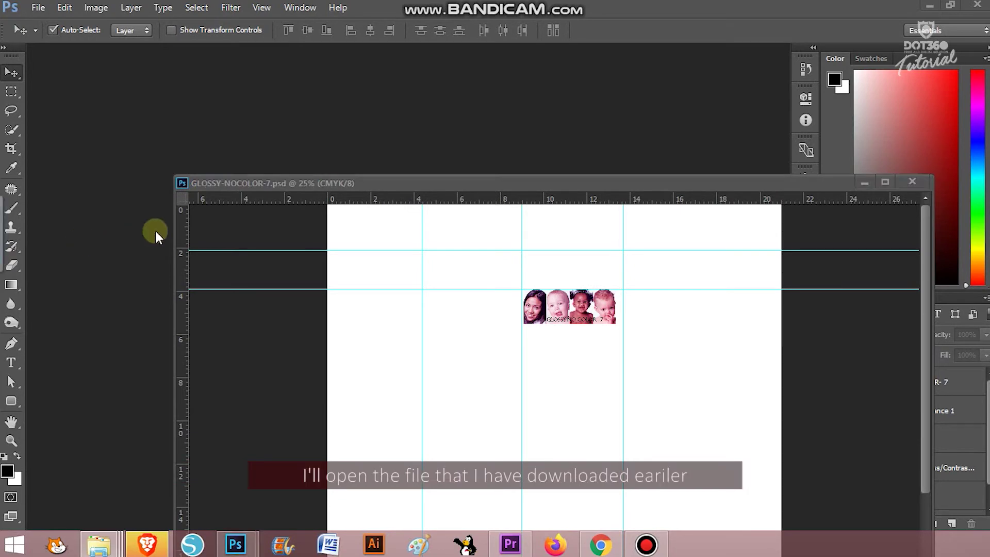
left_click_drag(155, 229, 271, 164)
left_click(864, 182)
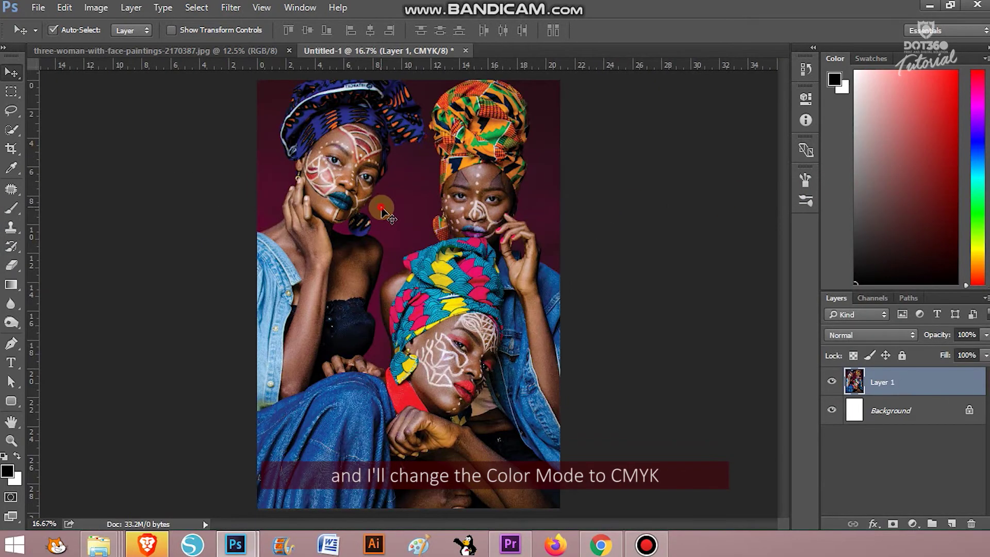
left_click_drag(382, 211, 431, 273)
key("ctrl+t")
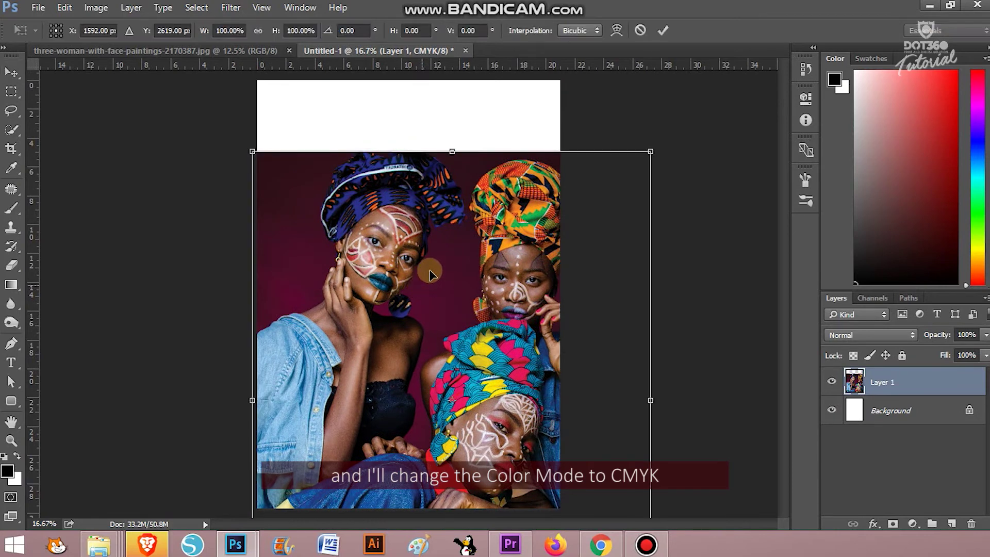
left_click_drag(363, 226, 259, 82)
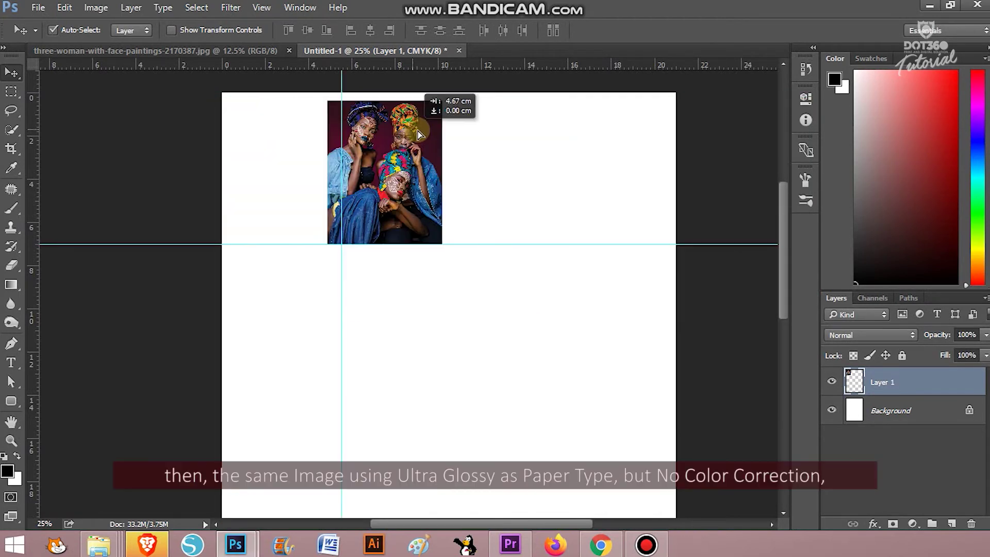
Shift the photo along the page and switch colour correction to No Color Adjustment.
left_click_drag(407, 135, 422, 135)
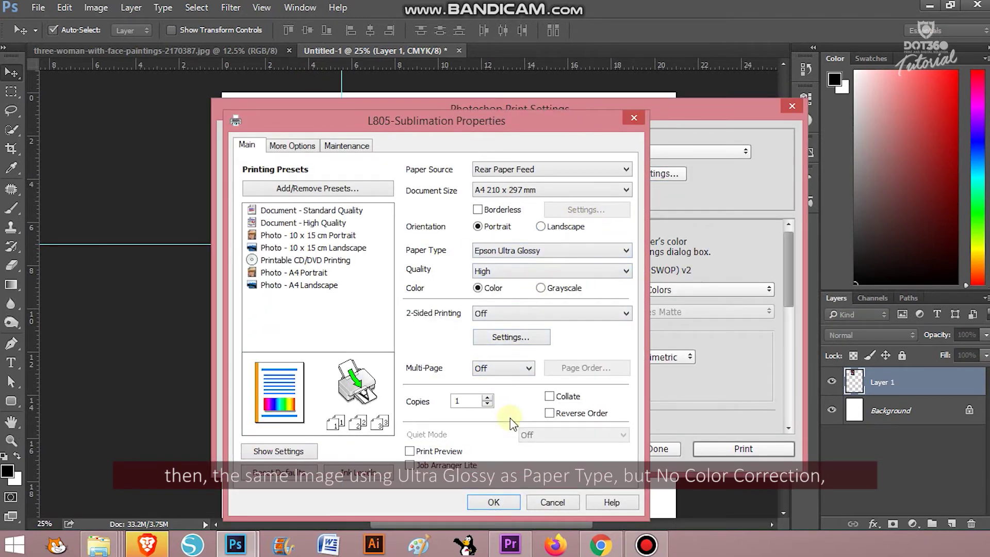
left_click(518, 281)
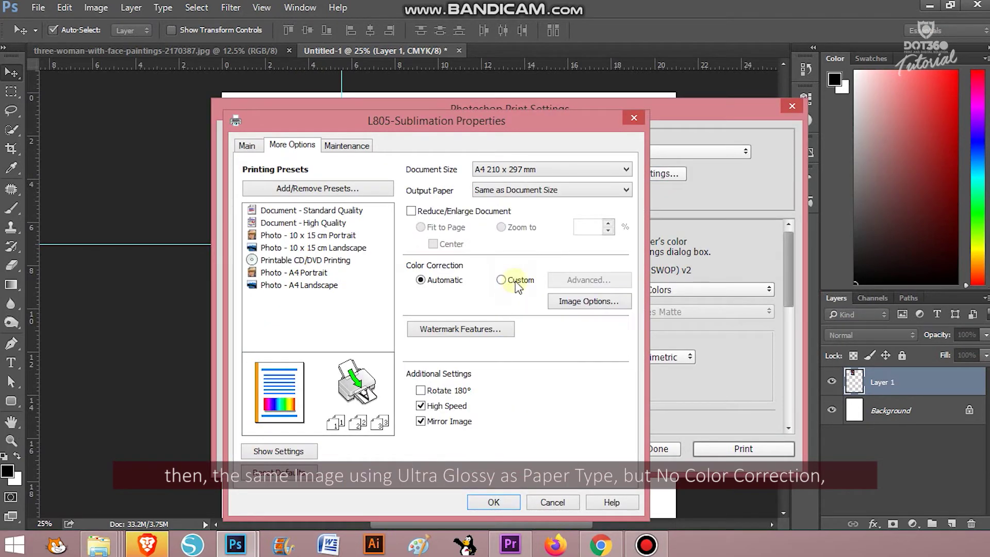
left_click(586, 280)
left_click(276, 214)
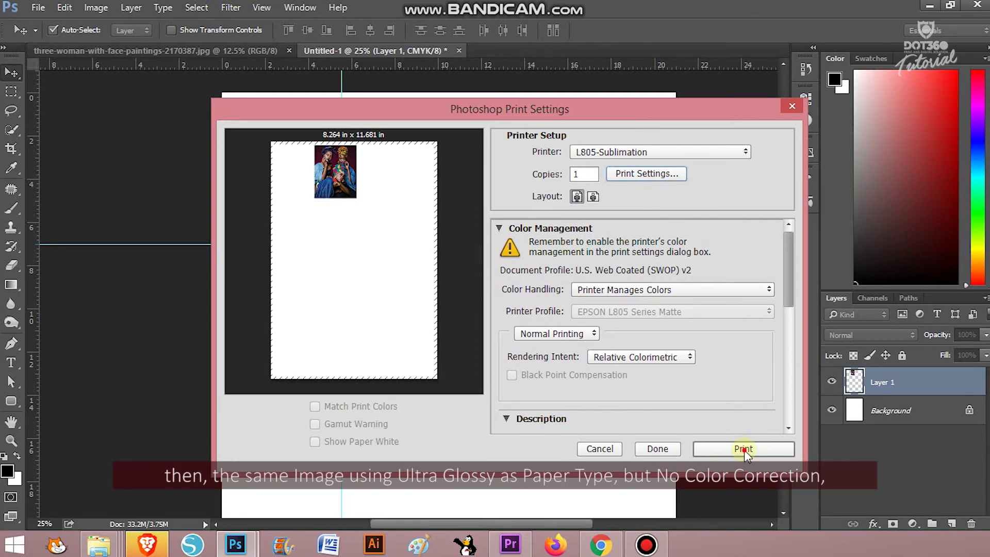
Print the uncorrected version, then move the photo toward the page's right.
left_click(744, 448)
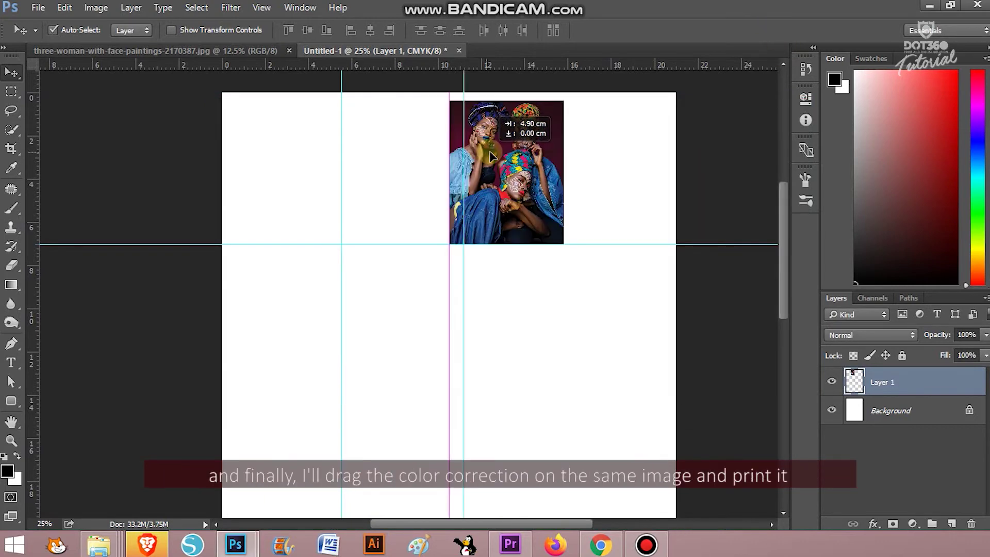
left_click_drag(481, 156, 501, 156)
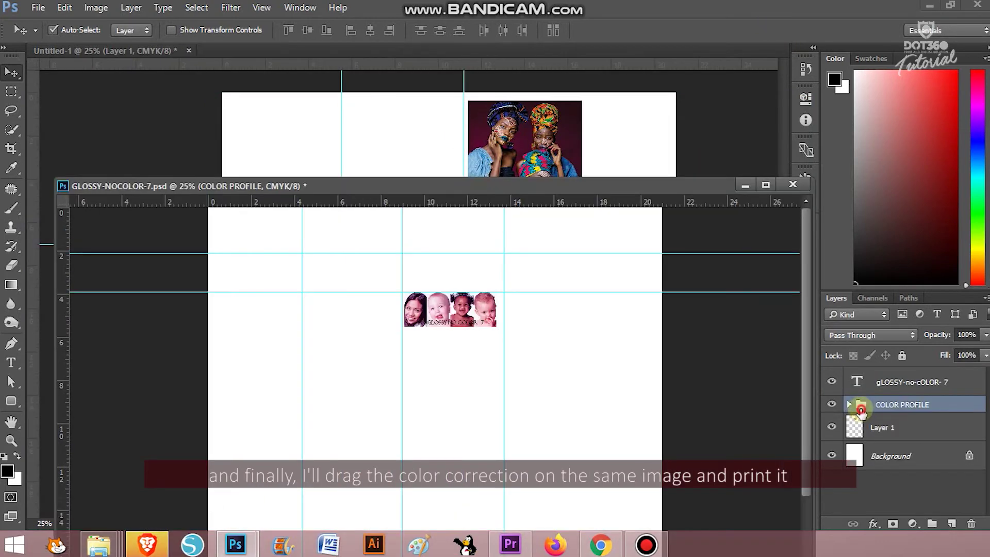
left_click_drag(902, 404, 597, 152)
Add the COLOR PROFILE group, place the W/ COLOR PROFILE caption under the photo, and print it.
left_click(658, 170)
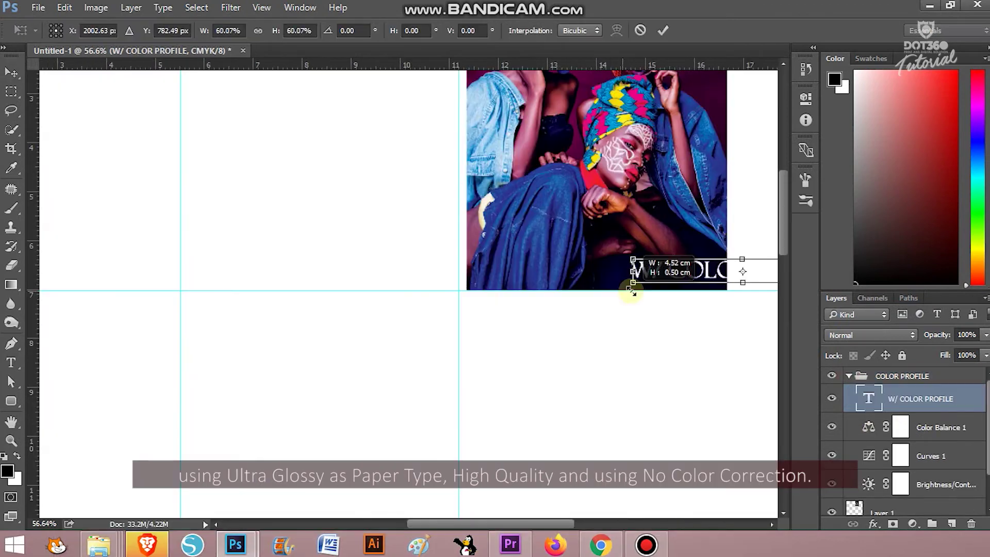
left_click_drag(598, 279, 515, 279)
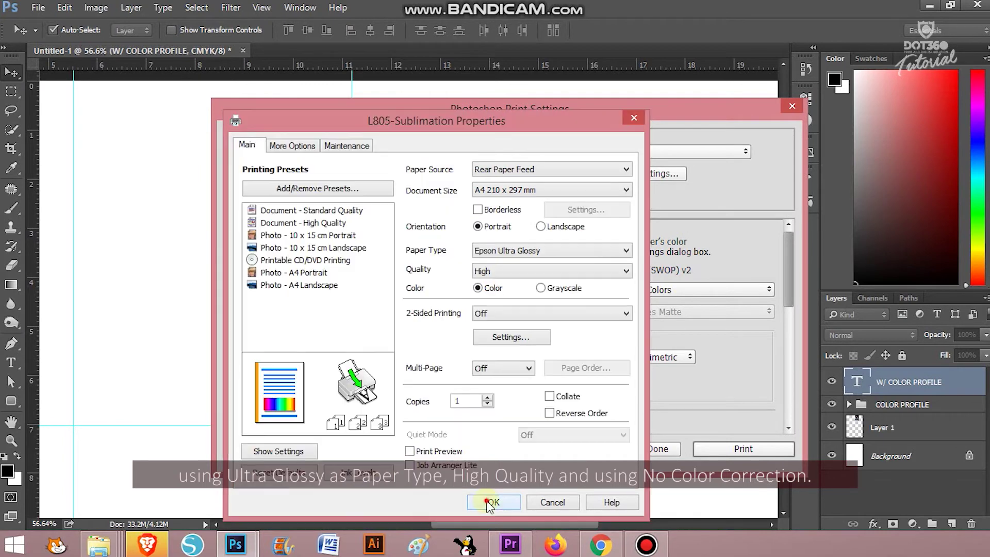
left_click(493, 502)
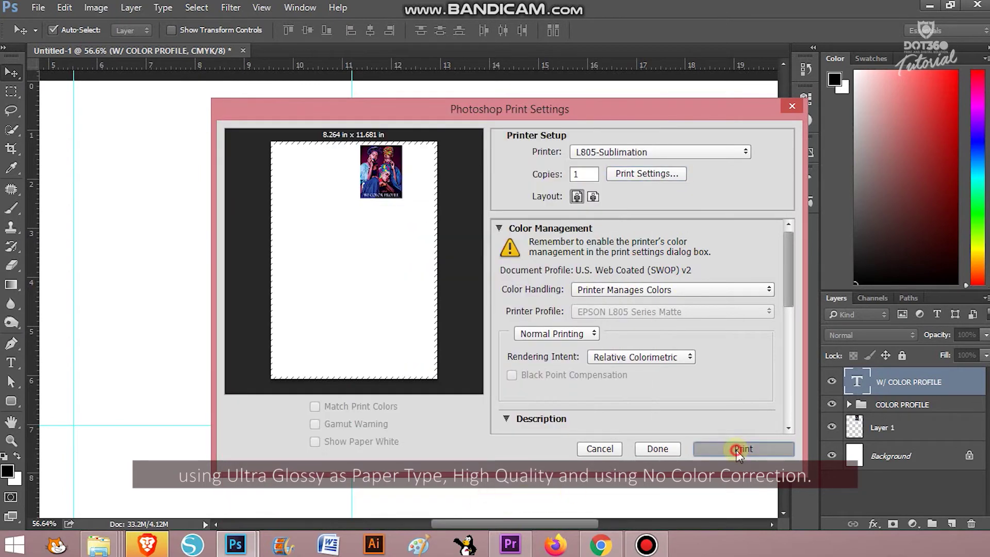
left_click(743, 449)
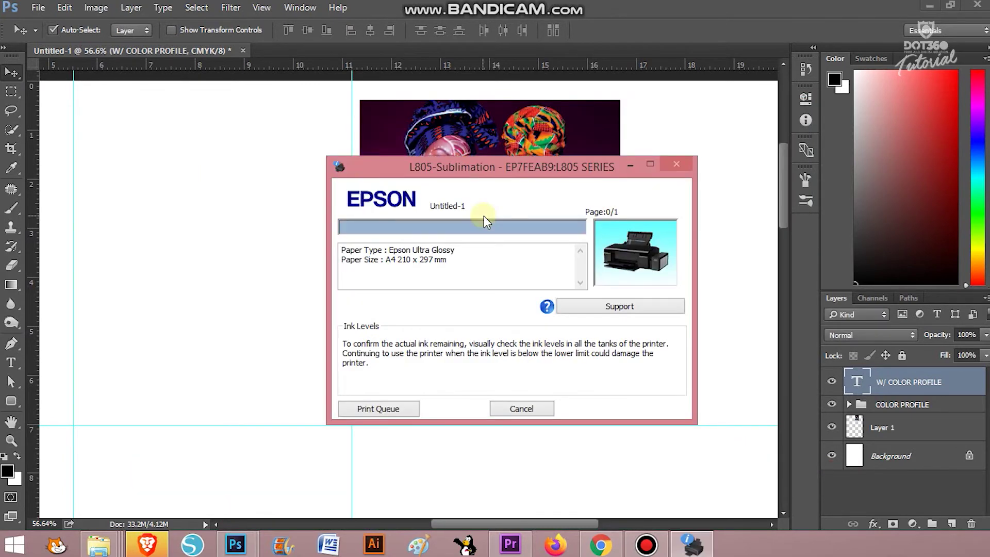